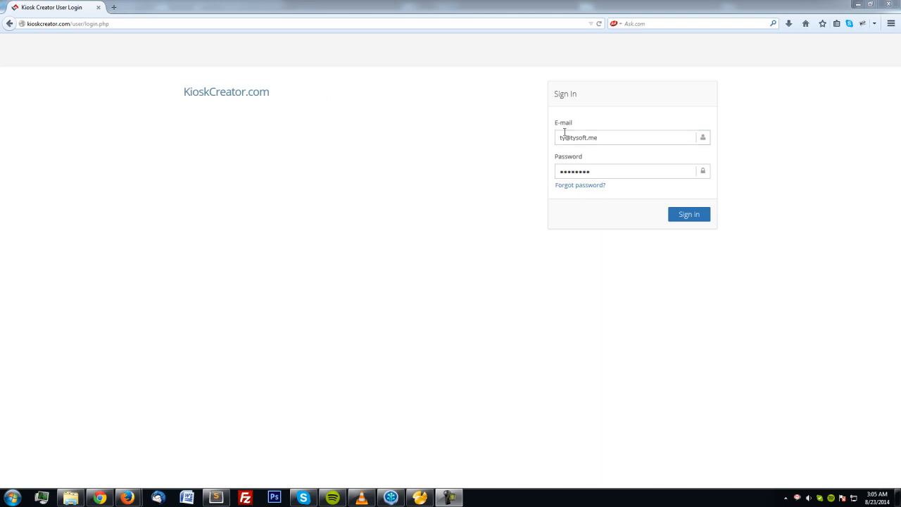
Sign in to Kiosk Creator with the account e-mail and password.
left_click(568, 172)
left_click(683, 216)
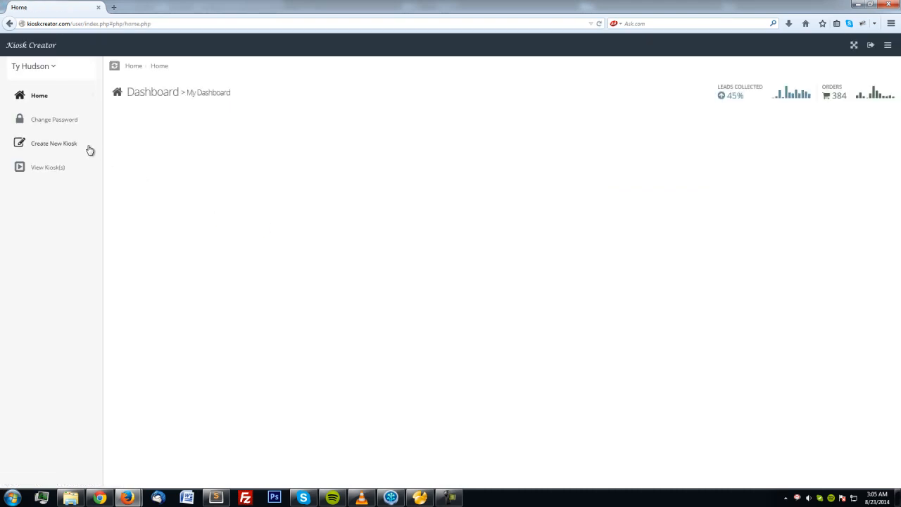
Go to the Change Password page and try a first submission.
left_click(52, 121)
left_click(187, 139)
left_click(511, 139)
left_click(254, 138)
left_click(838, 175)
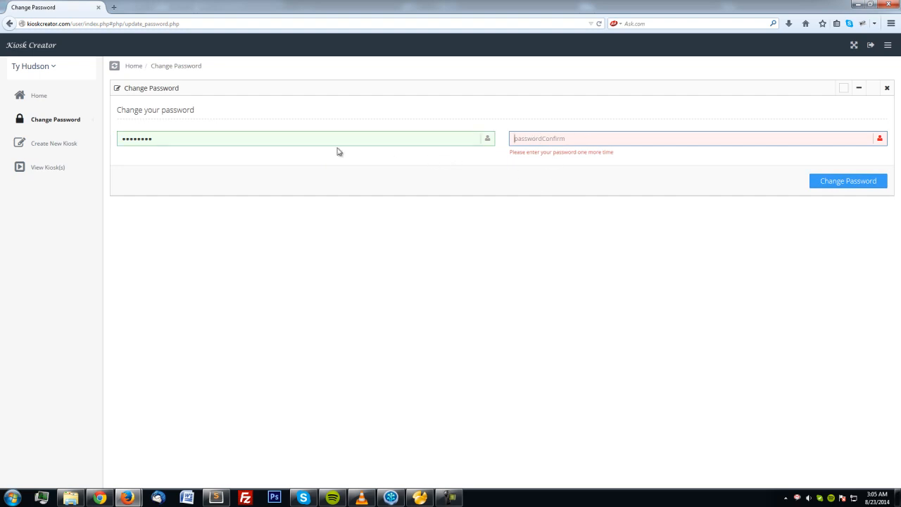
Enter the new password in both fields and submit the change.
double_click(213, 139)
type("********")
key("Tab")
type("********")
left_click(832, 181)
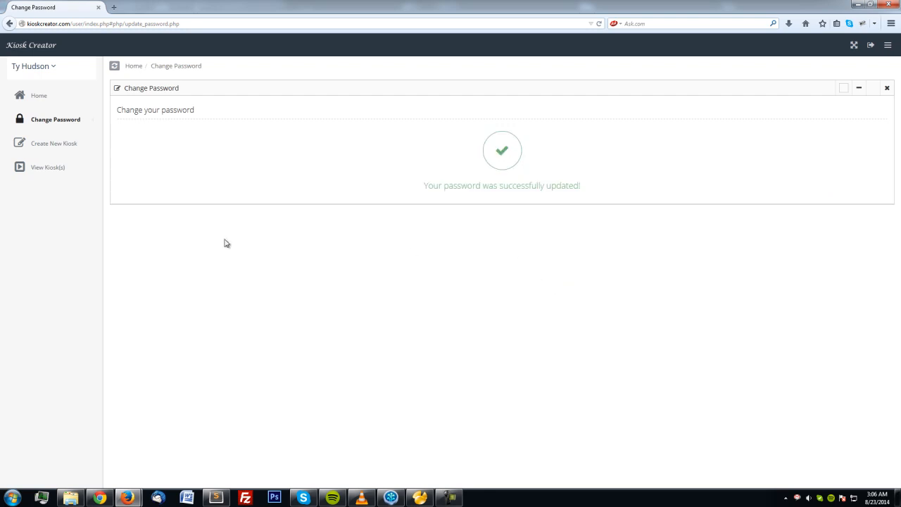
left_click(55, 146)
Create a kiosk named 'youtube test' and view it as youtube_test in the kiosk list.
left_click(49, 170)
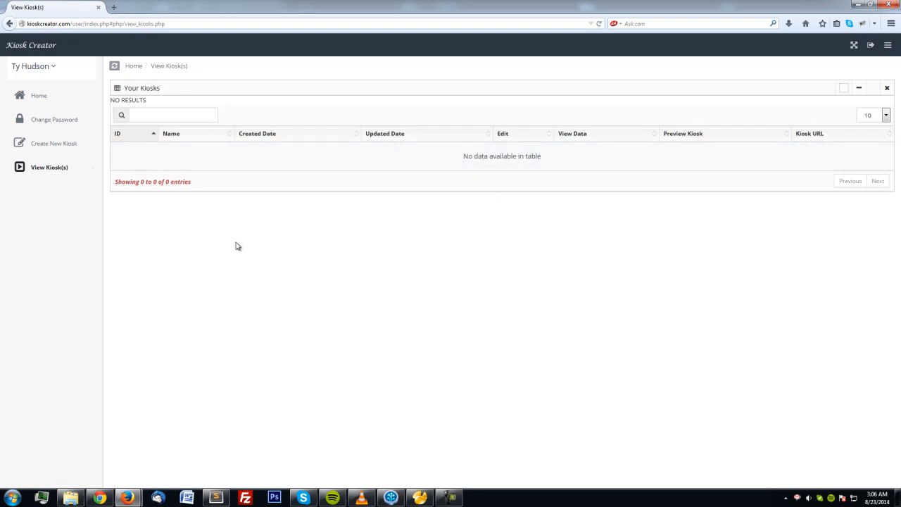
left_click(50, 144)
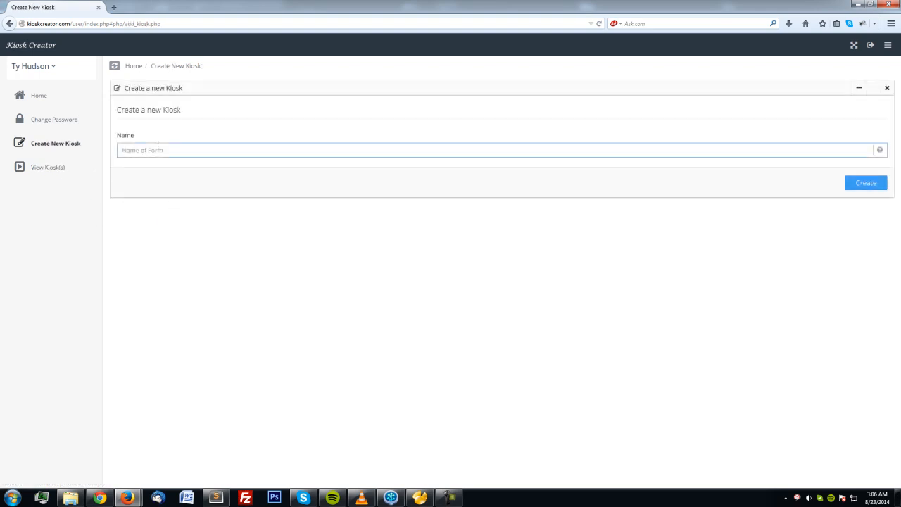
type("you")
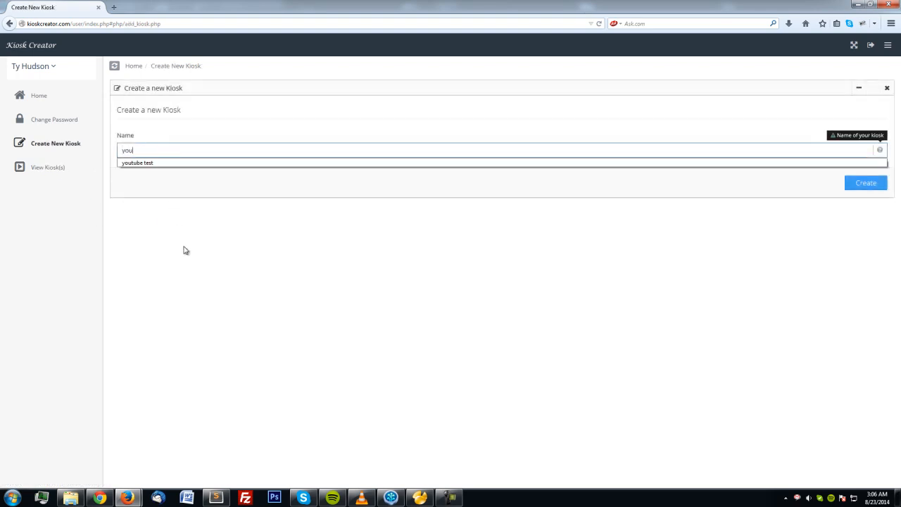
key("Down")
key("Return")
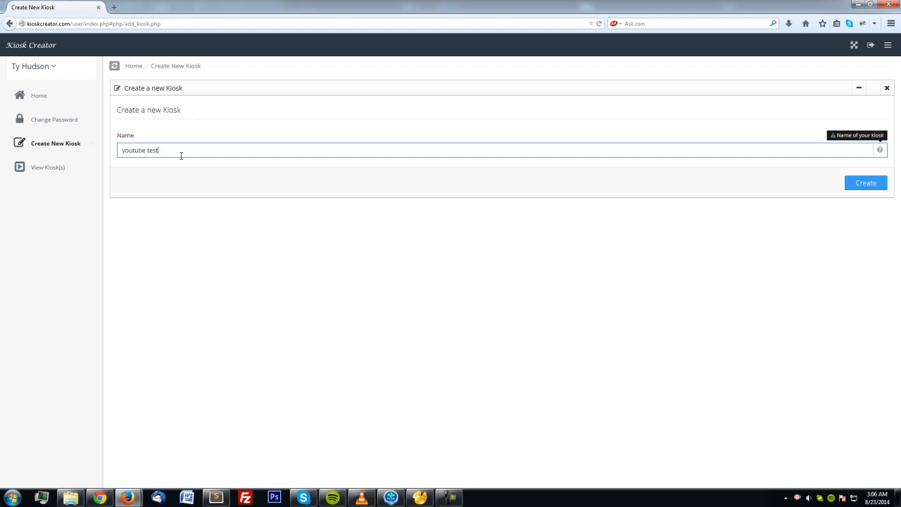
left_click(866, 183)
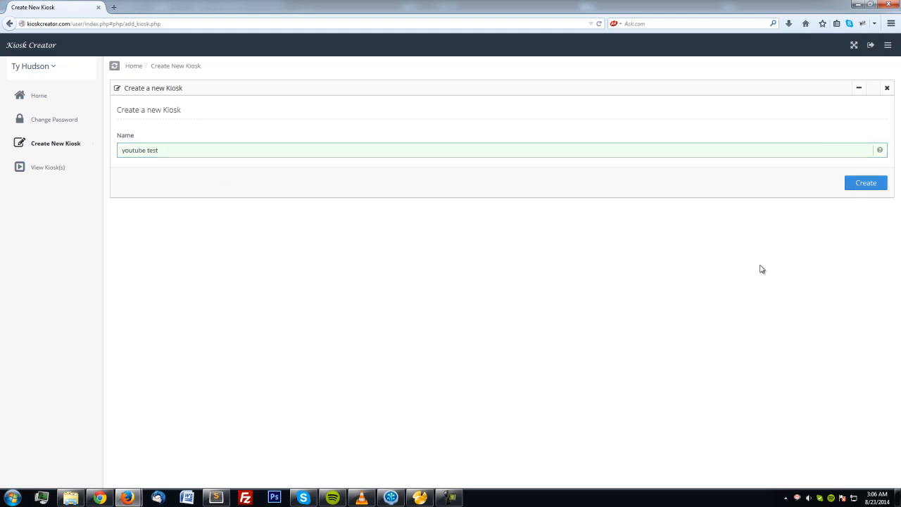
left_click(501, 194)
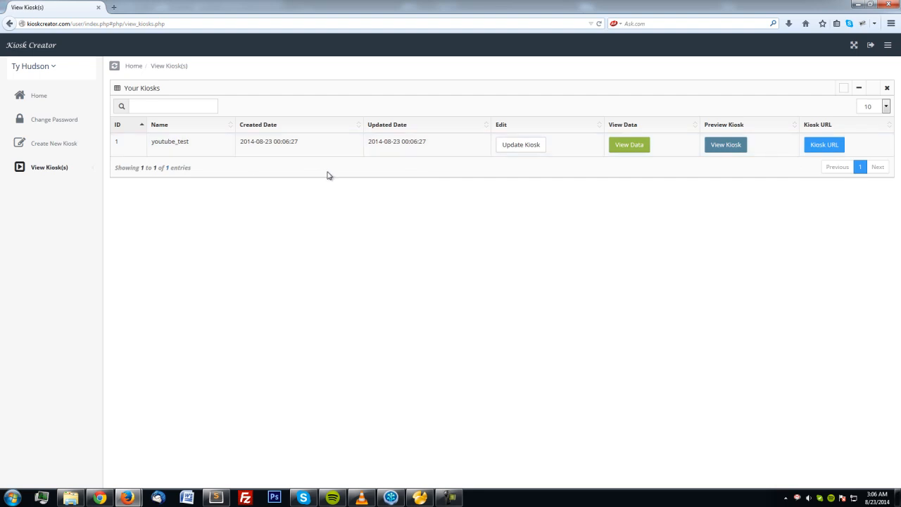
Set the gender field's items to Male,Female,Other, save the row, and preview the form.
left_click(520, 146)
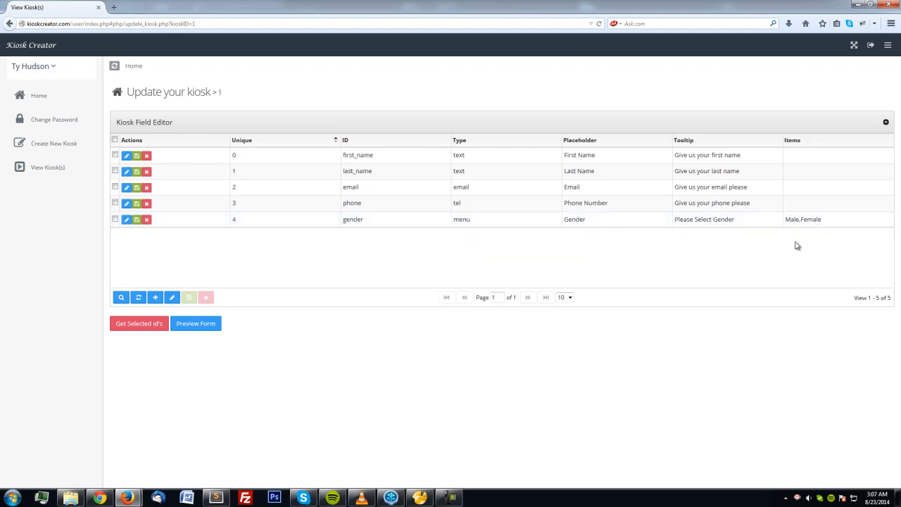
left_click(127, 219)
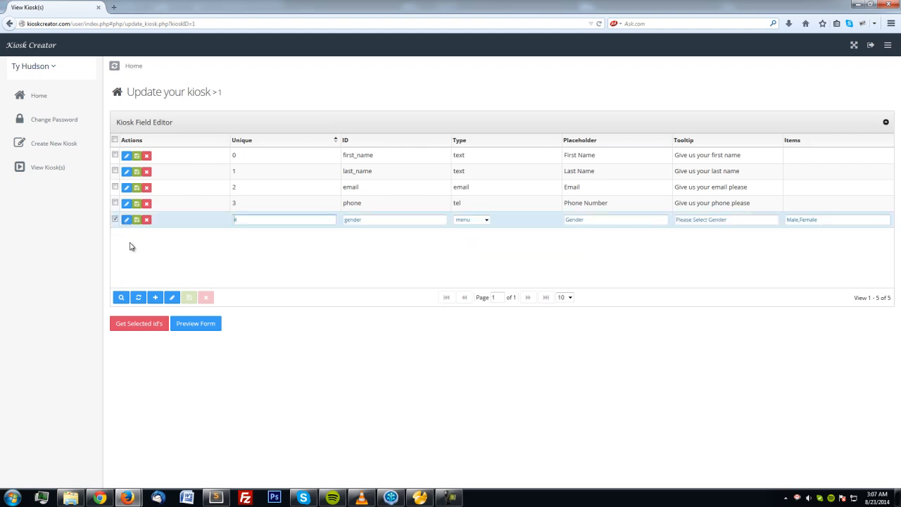
left_click(835, 221)
type("Male,Female,Other")
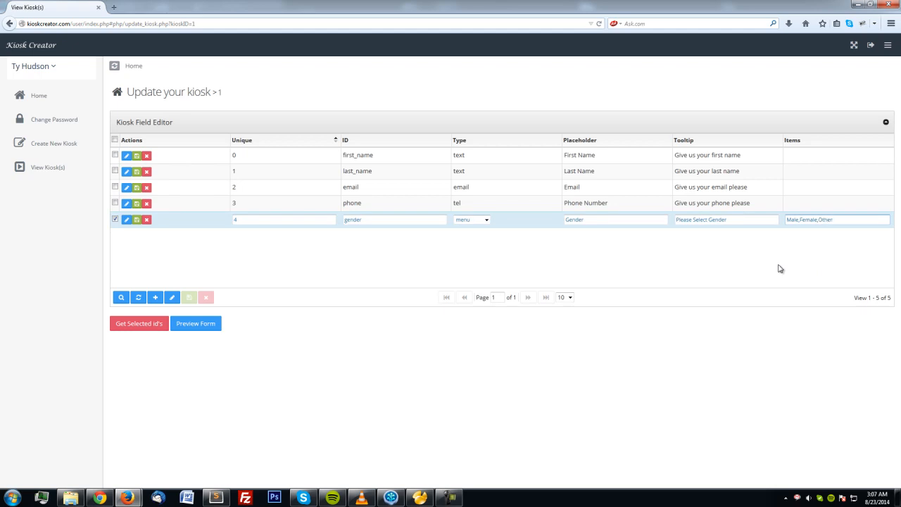
left_click(137, 220)
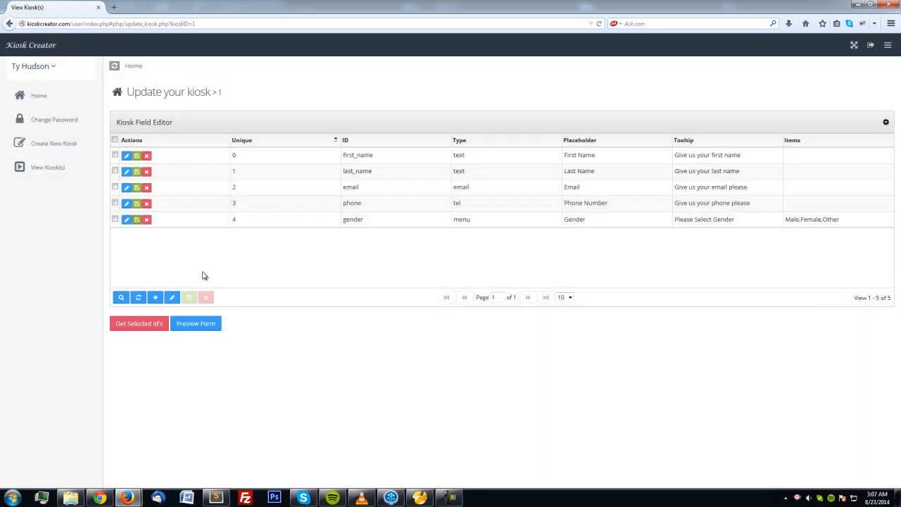
left_click(202, 331)
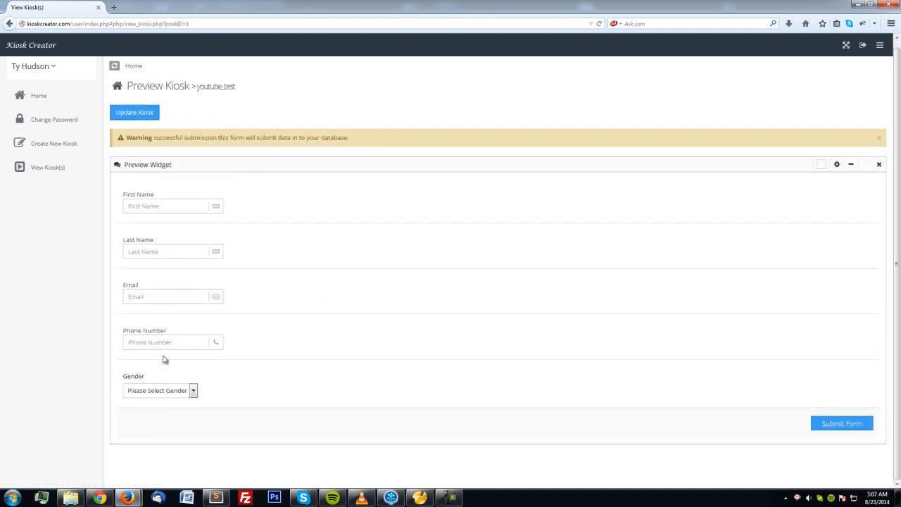
Confirm the preview's Gender menu offers Male, Female and Other, then return to Update Kiosk.
left_click(189, 390)
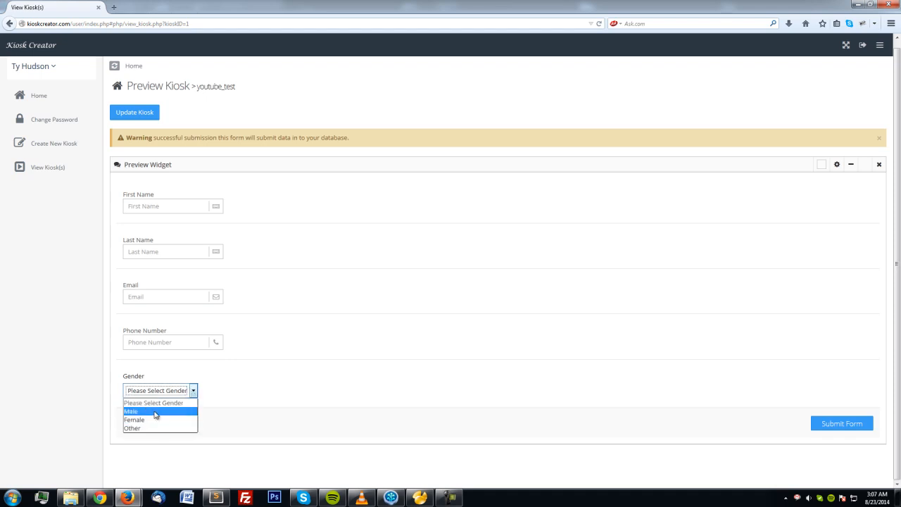
left_click(304, 275)
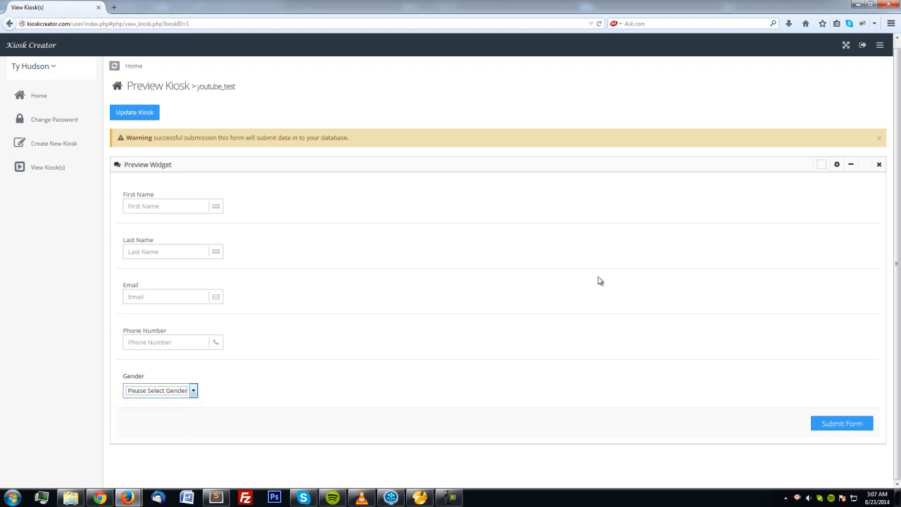
left_click(145, 115)
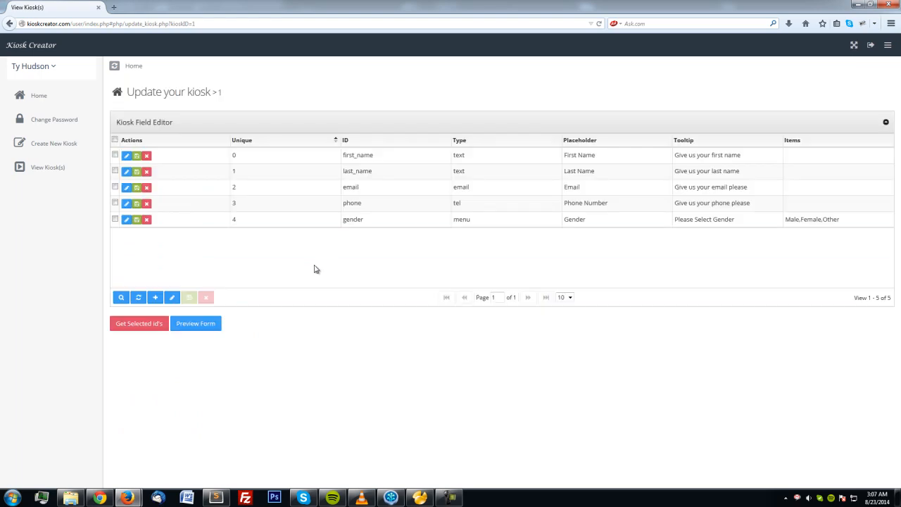
Add field row 5 with ID 'address' and type text.
left_click(156, 299)
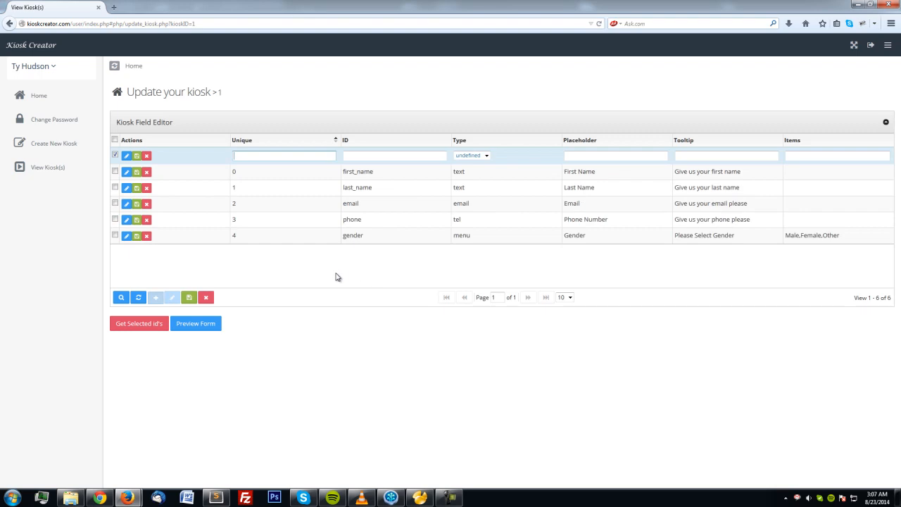
type("5")
key("Tab")
type("address")
left_click(470, 155)
left_click(484, 163)
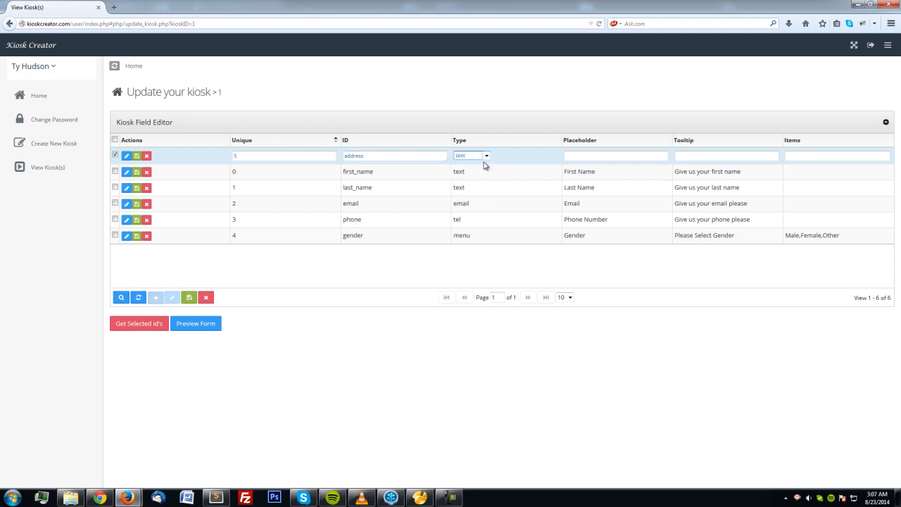
Give it placeholder 'Address' and tooltip 'Please vgive us your address', and save it.
left_click(578, 154)
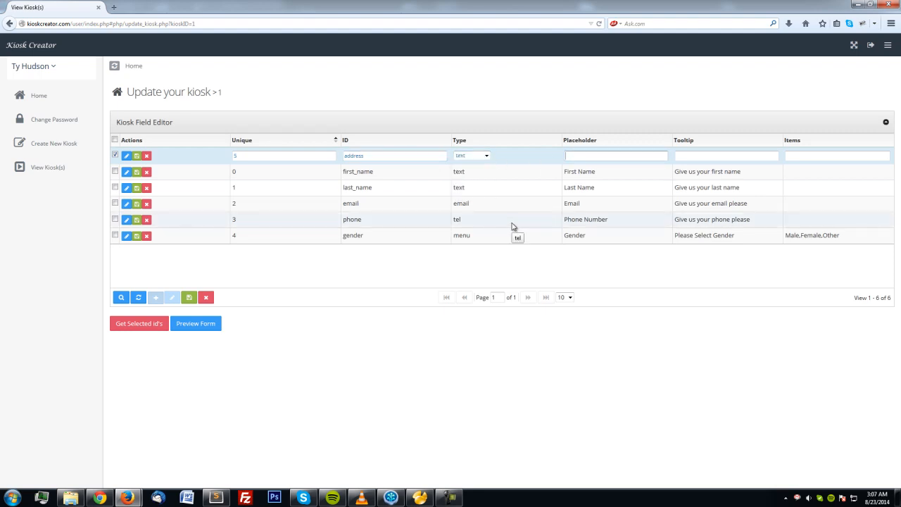
type("Address")
key("Tab")
type("Please v")
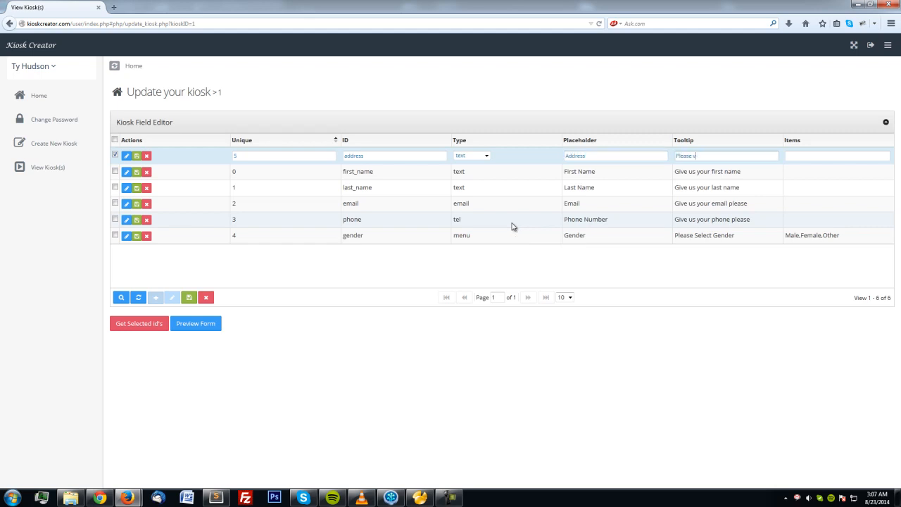
key("BackSpace")
type("give us your address")
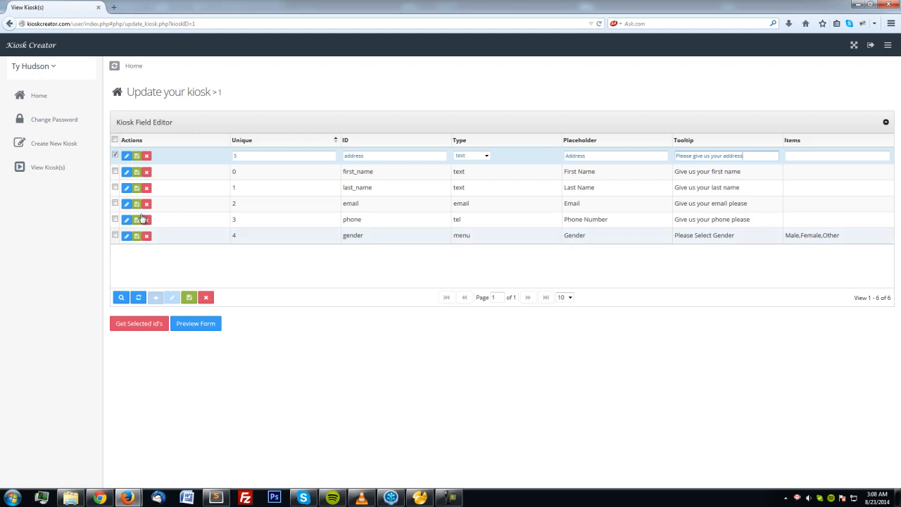
left_click(136, 155)
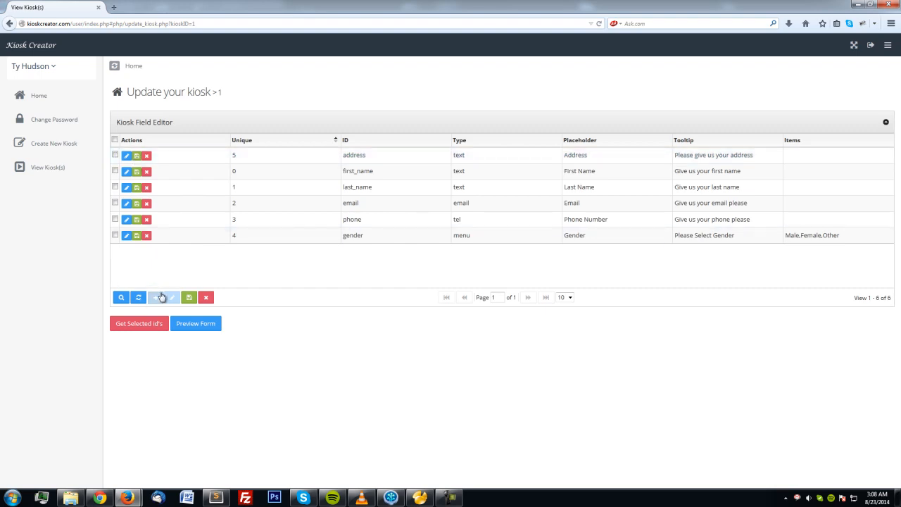
left_click(138, 297)
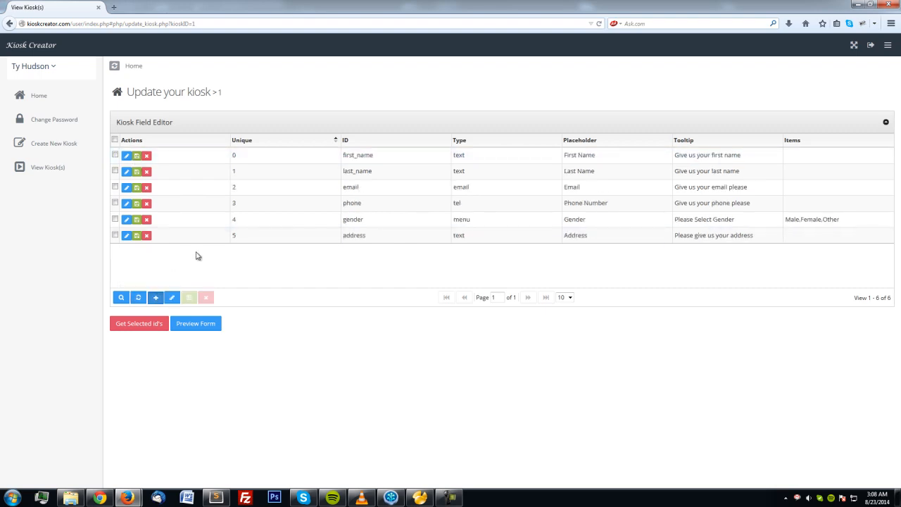
left_click(155, 297)
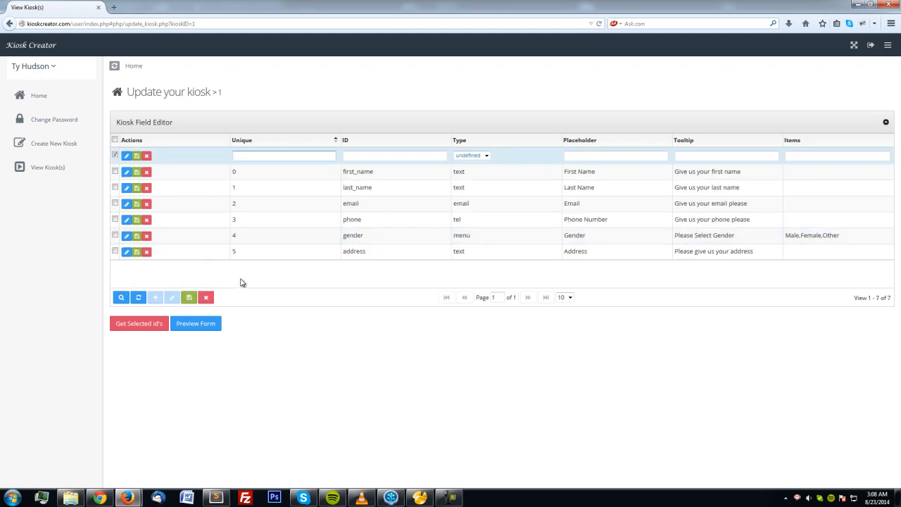
Fill the city row with ID 'city', type text and placeholder 'city'.
key("Tab")
type("city")
key("Tab")
left_click(481, 156)
left_click(461, 164)
key("Tab")
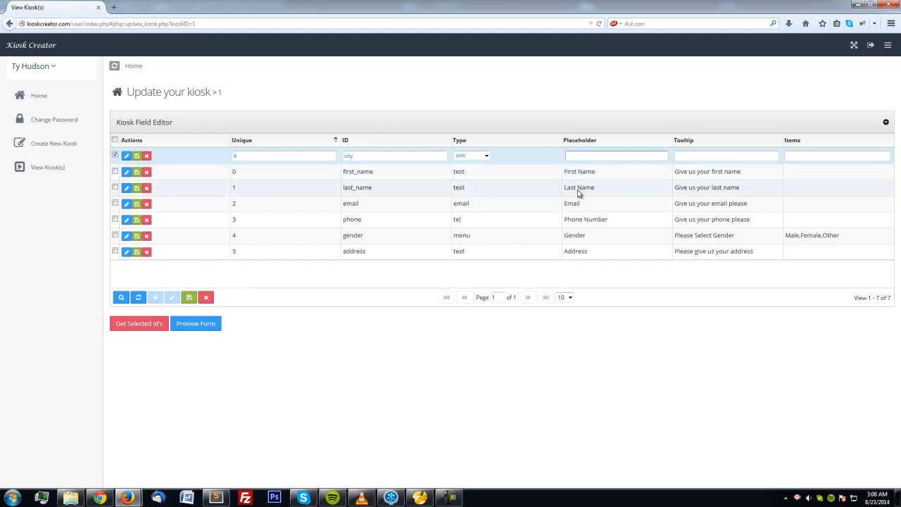
type("city")
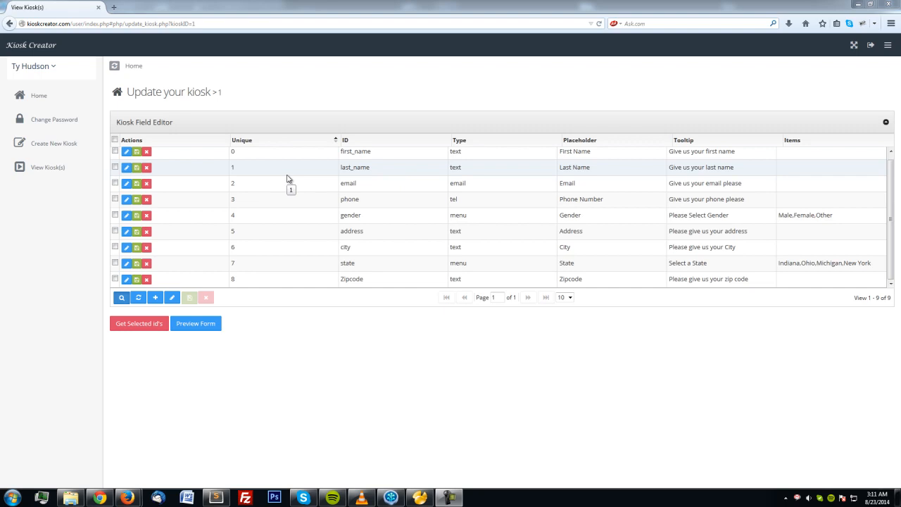
Add a new field row numbered 9.
left_click(156, 299)
scroll(274, 225, "down", 1)
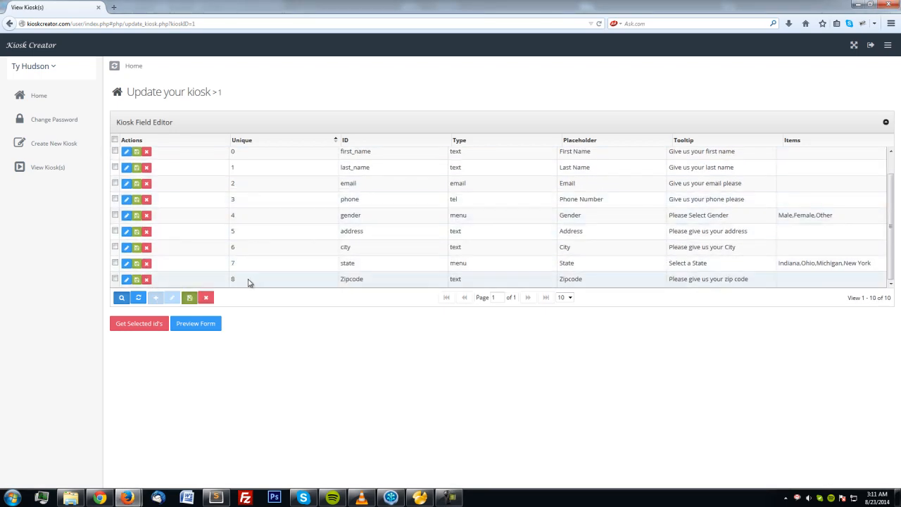
scroll(257, 260, "up", 1)
type("9")
key("Tab")
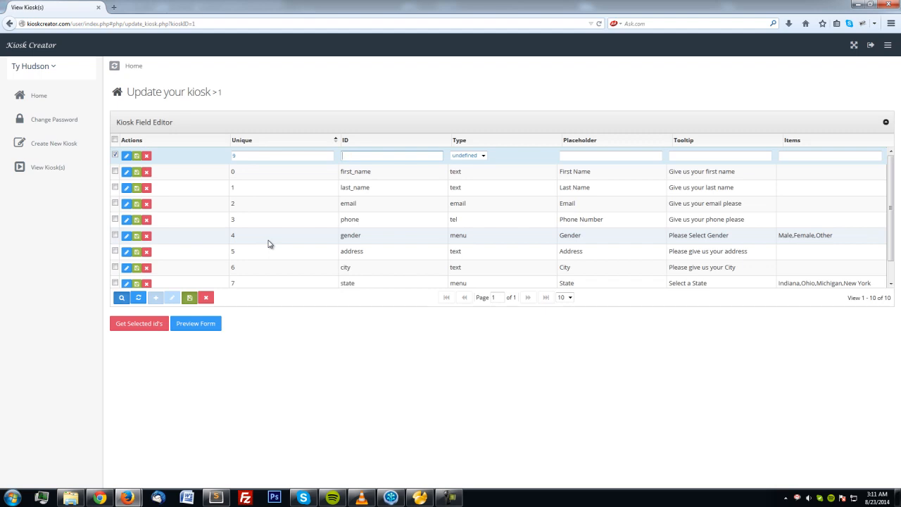
Set the row's ID to 'fav_color' and its type to menu.
type("co")
key("BackSpace")
type("fav_color")
key("Tab")
key("m")
left_click(483, 156)
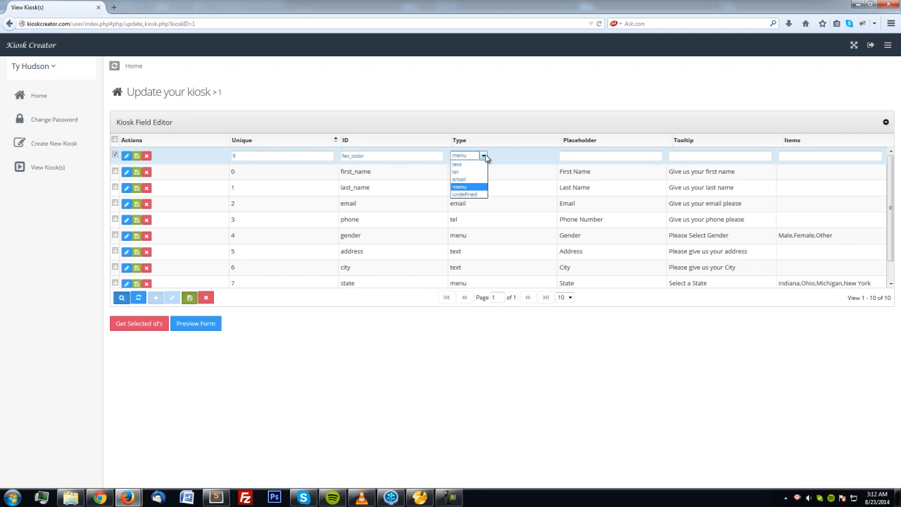
left_click(471, 187)
left_click(597, 156)
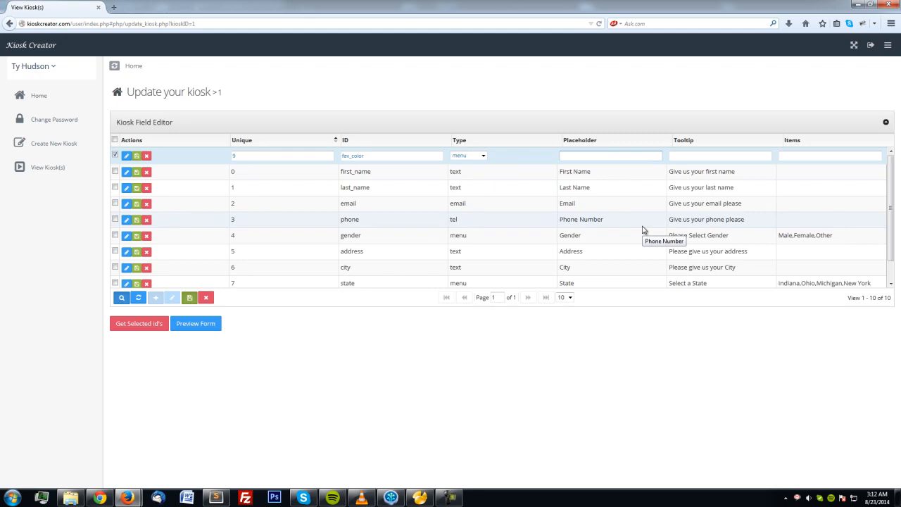
Enter placeholder 'What is your favorite color?', tooltip 'Select Color', items red,green,blue,yellow.
type("What is your favorite color?")
key("Tab")
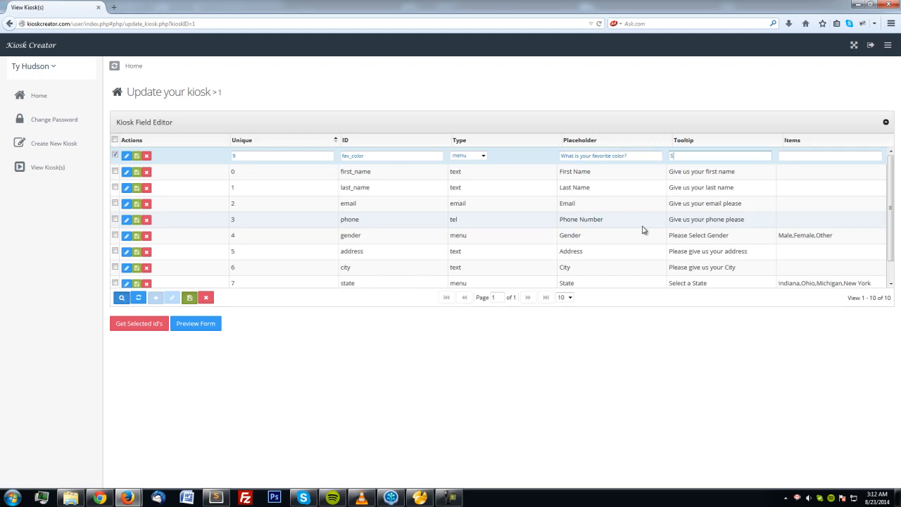
type("Select Color")
key("Tab")
type("red,green,blue")
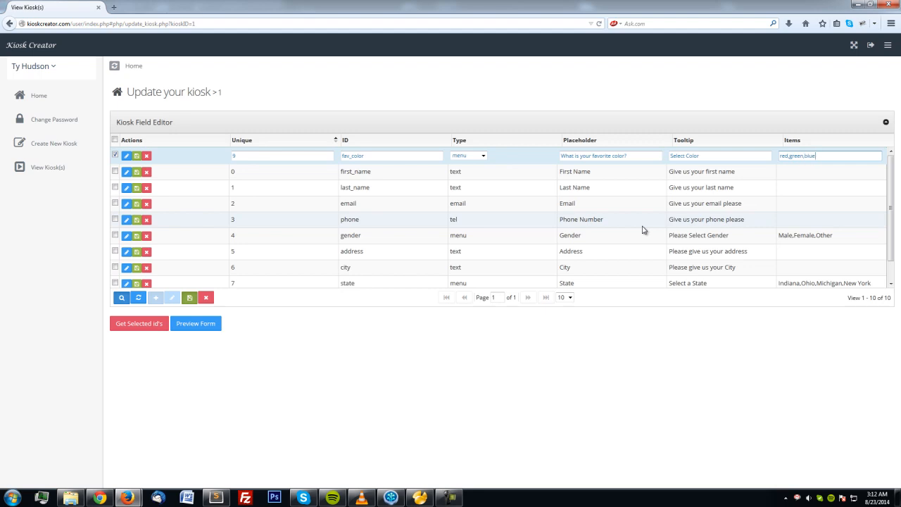
type(",yellow")
Save the fav_color row and preview the youtube_test form down to its favorite color menu.
left_click(136, 157)
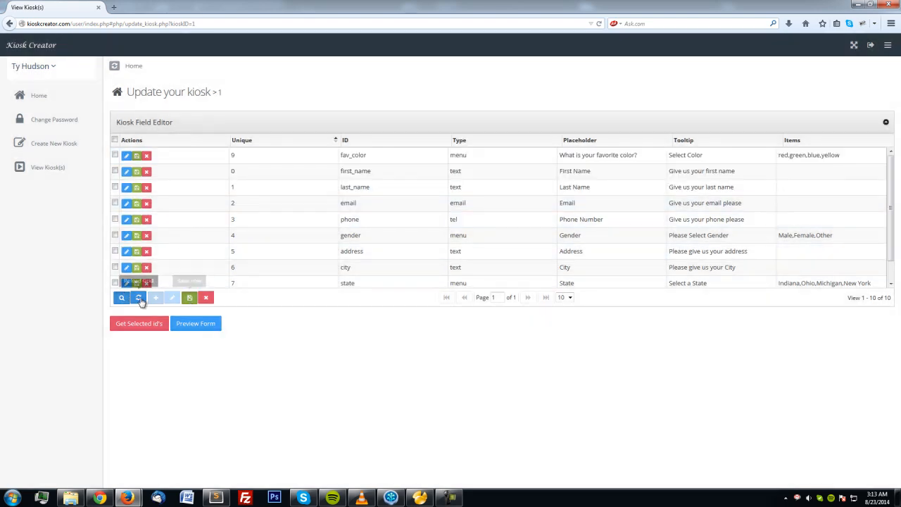
scroll(293, 218, "down", 2)
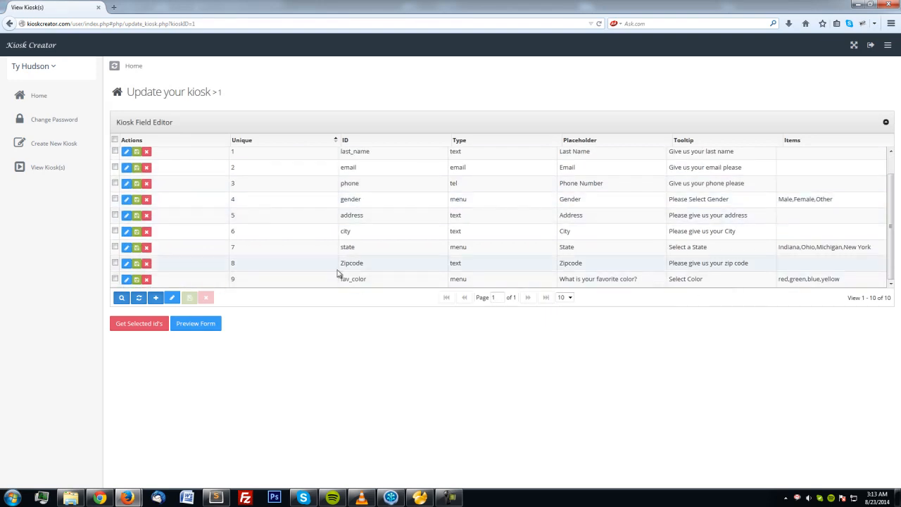
left_click(196, 325)
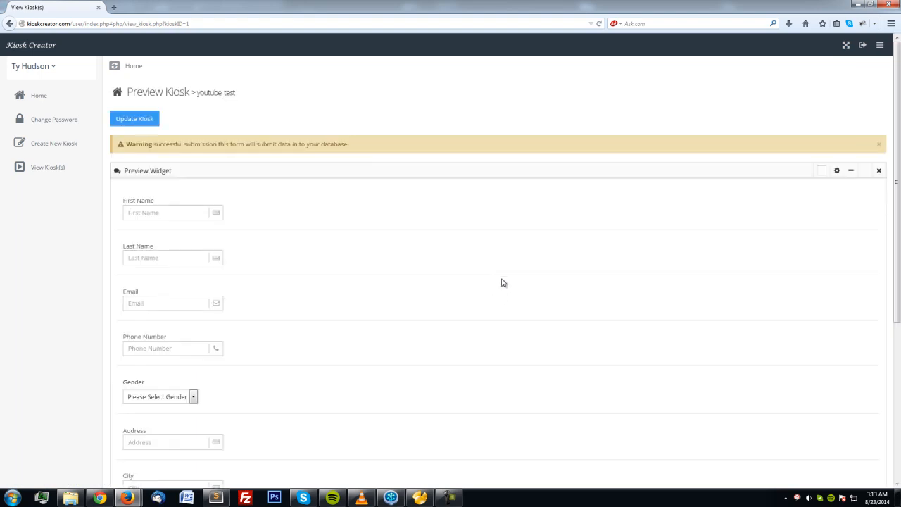
scroll(489, 273, "down", 5)
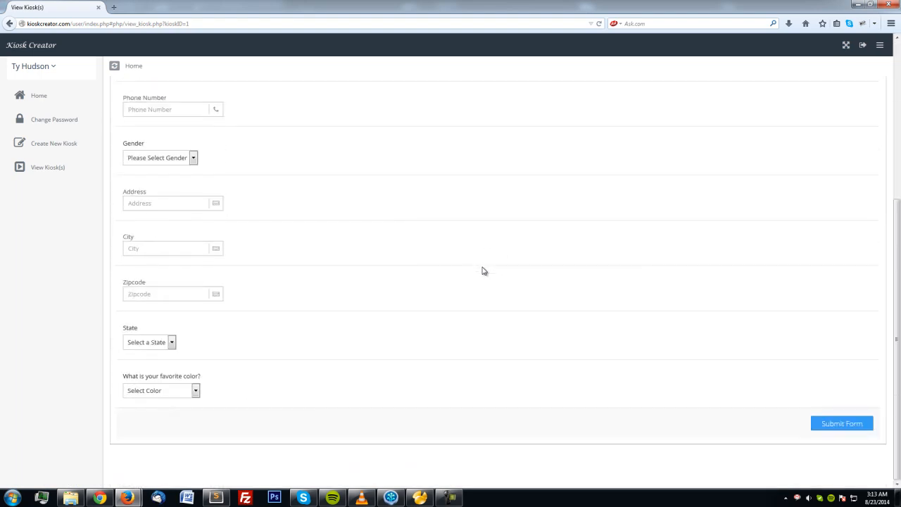
scroll(484, 271, "up", 5)
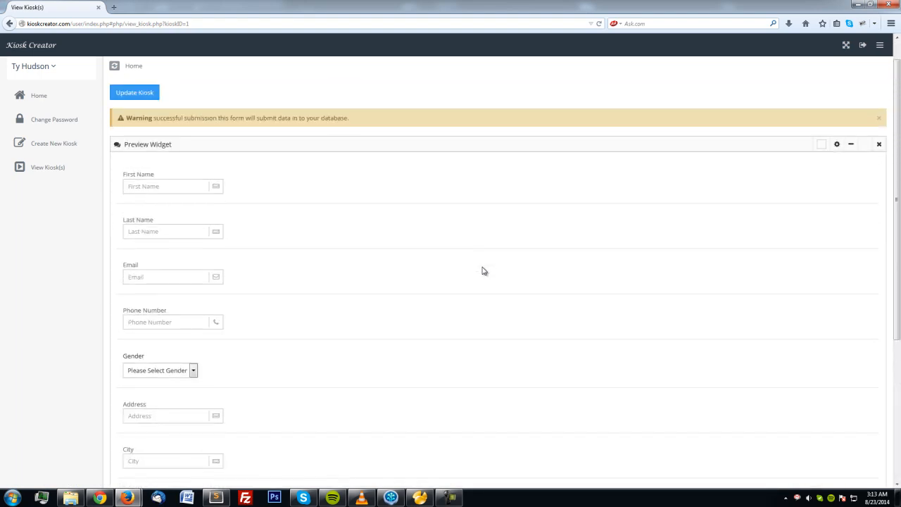
scroll(483, 271, "down", 5)
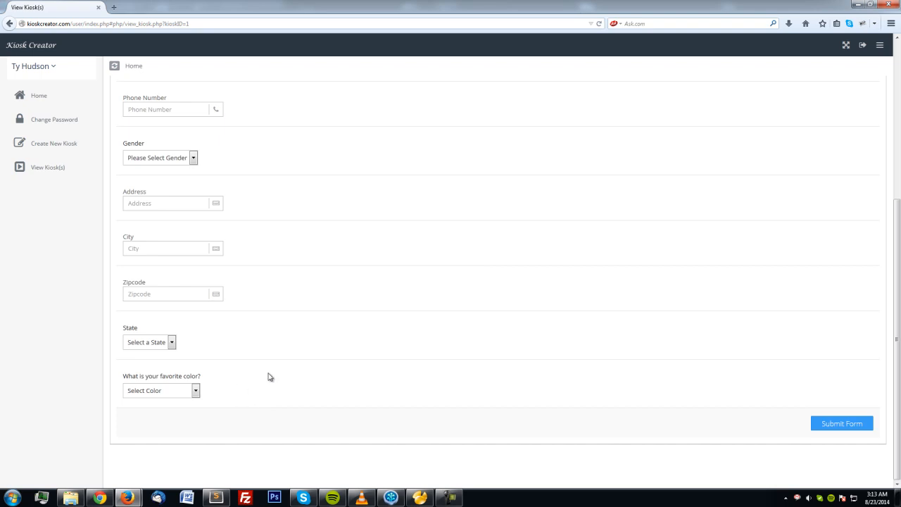
scroll(382, 323, "up", 5)
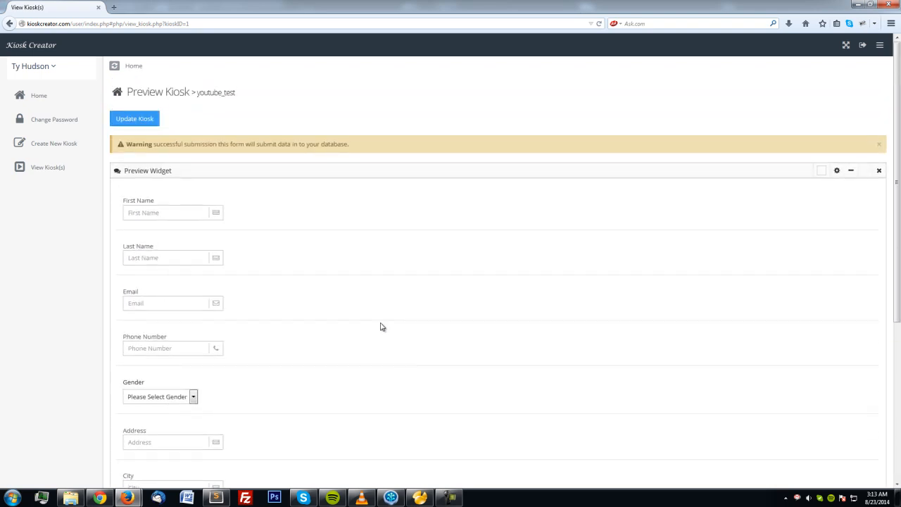
Enter the first and last name, pick the suggested e-mail address, and type the phone number.
left_click(192, 213)
key("Tab")
key("Tab")
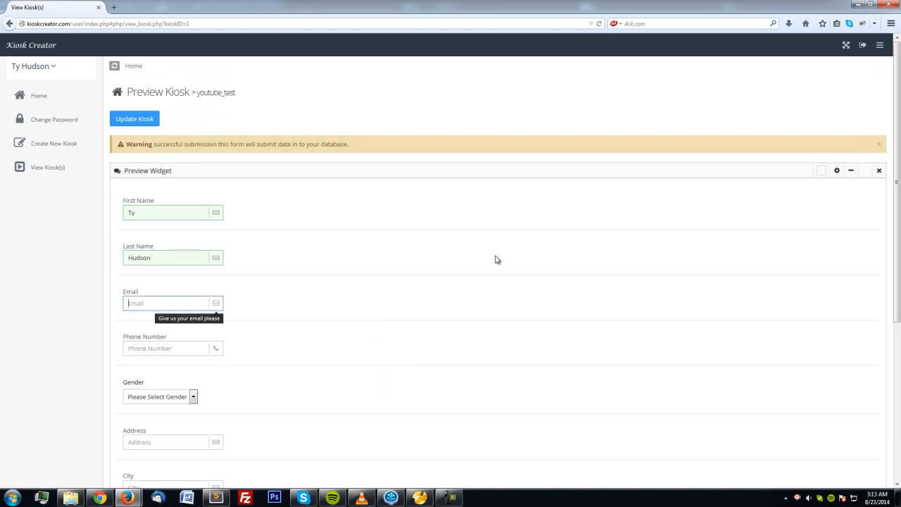
type("ty")
key("Down")
key("Return")
key("Tab")
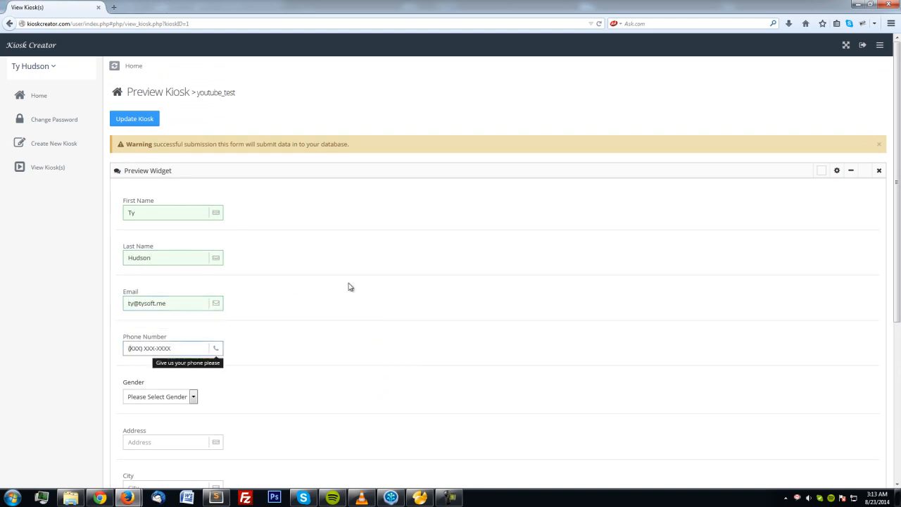
Choose Male as the gender and fill in the street address, city and zip code.
left_click(185, 400)
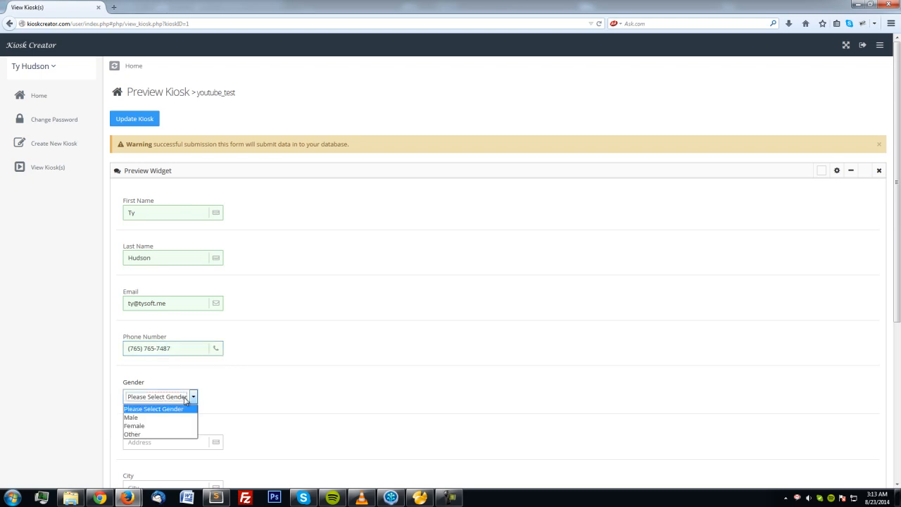
left_click(164, 417)
scroll(211, 352, "down", 3)
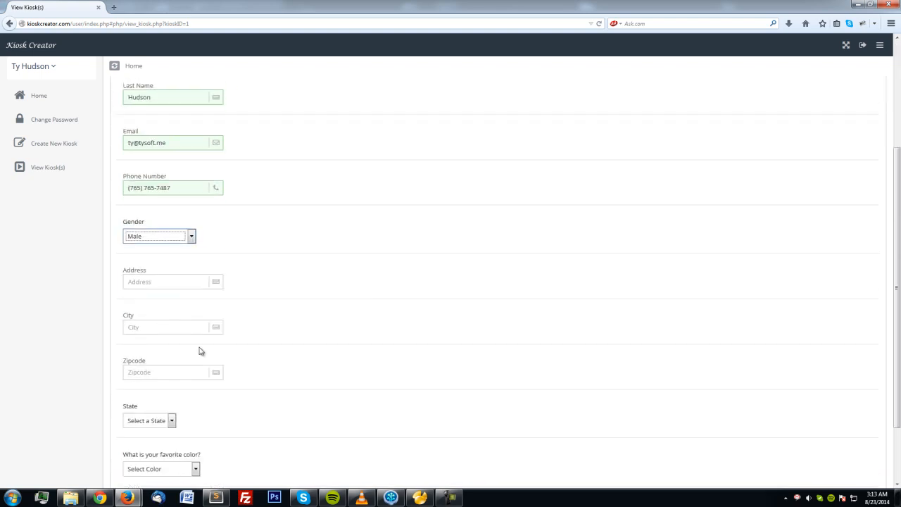
left_click(142, 282)
type("none a")
key("BackSpace")
type("street")
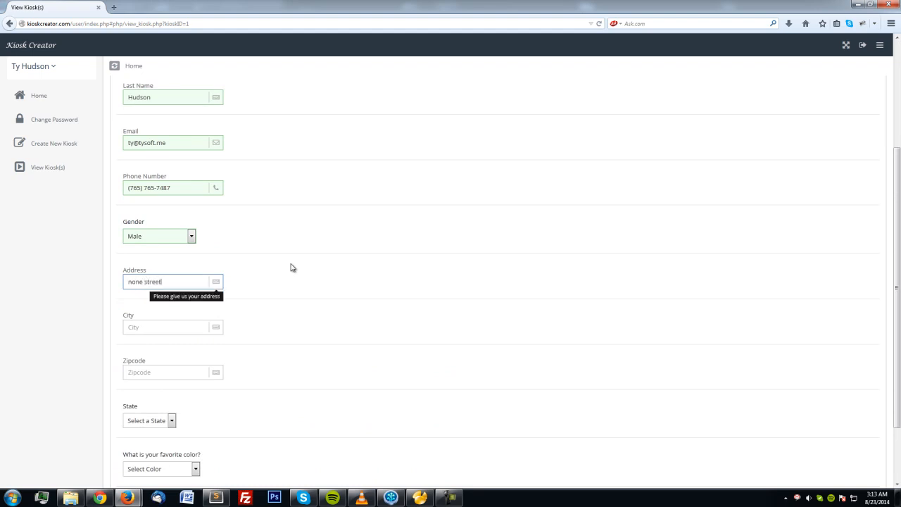
key("Tab")
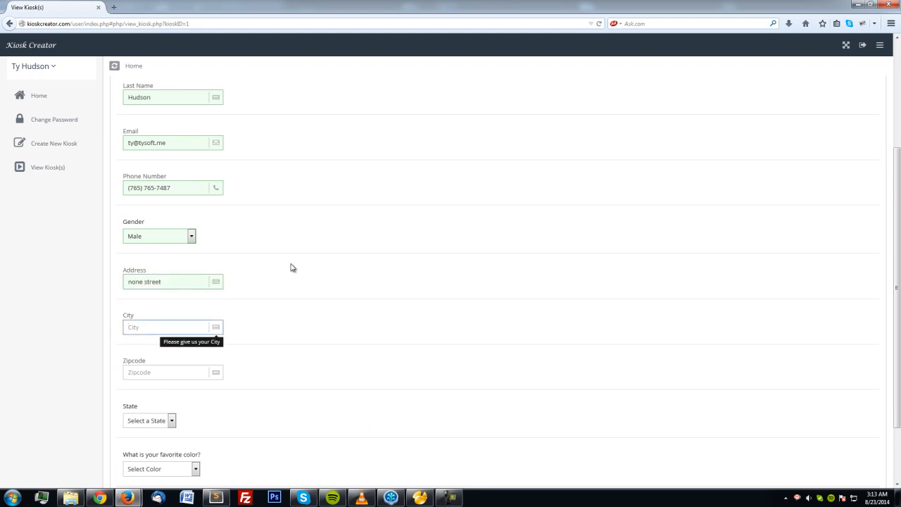
type("Indianapolis")
key("Tab")
type("46240")
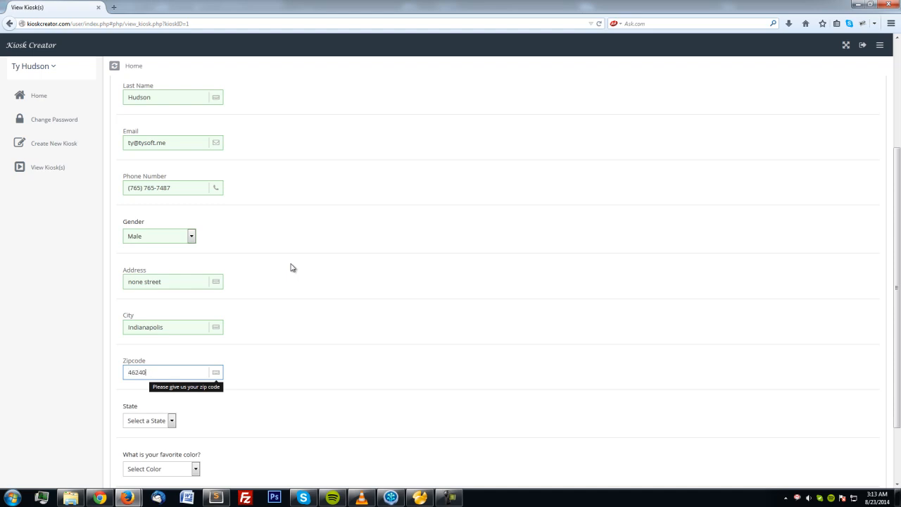
key("Tab")
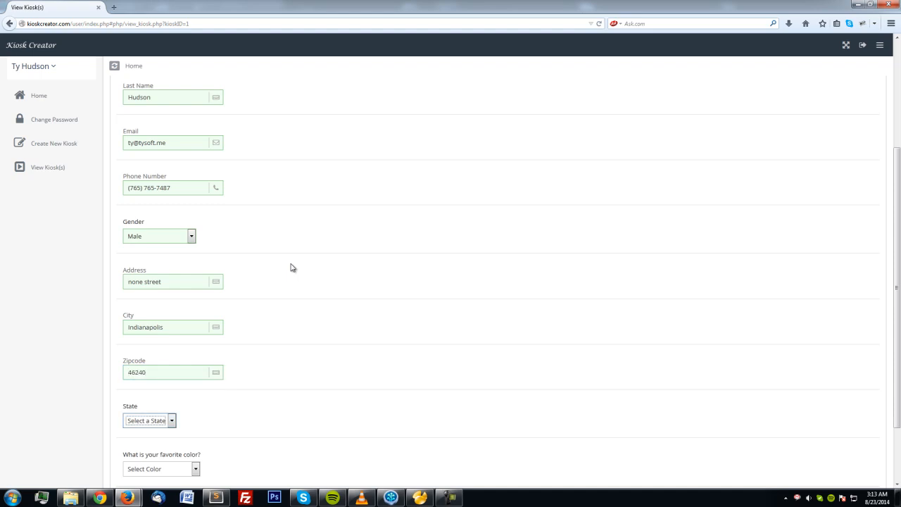
scroll(352, 282, "down", 3)
Try submitting the form, which flags State and favorite color as unselected.
left_click(836, 423)
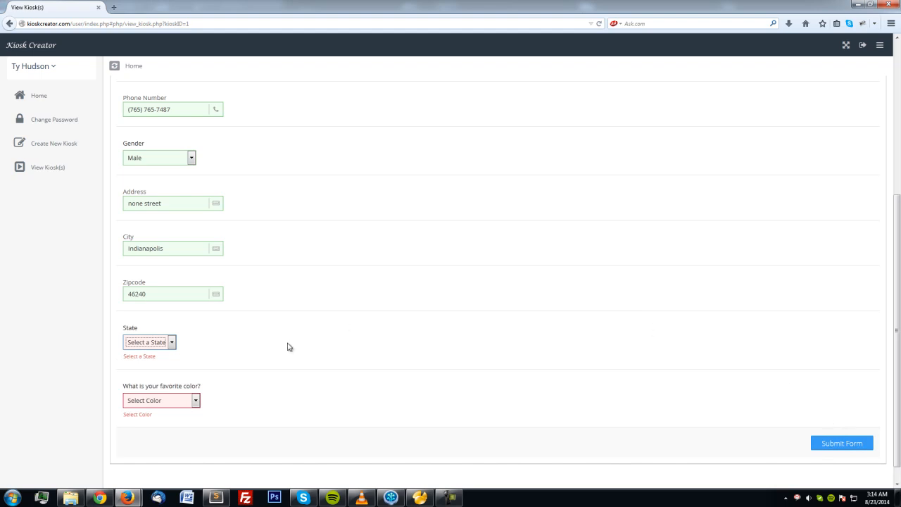
scroll(367, 341, "up", 3)
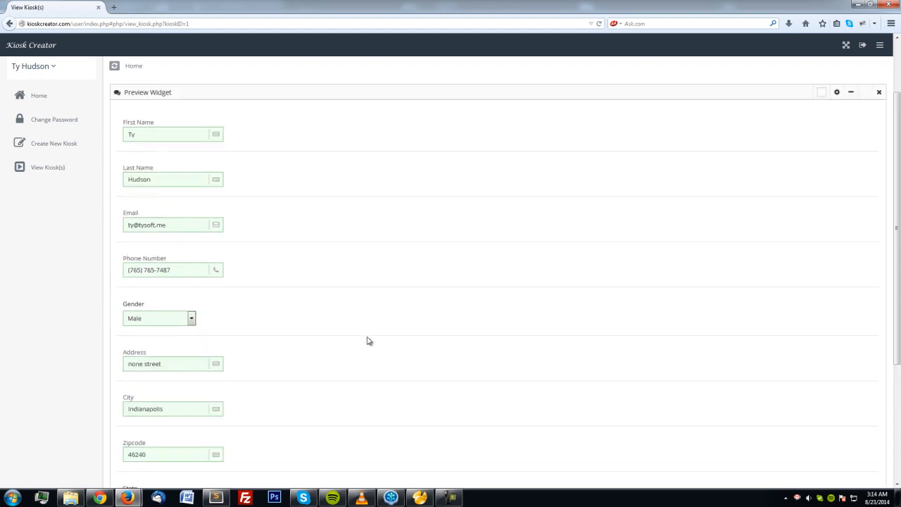
scroll(368, 338, "down", 3)
scroll(368, 336, "down", 1)
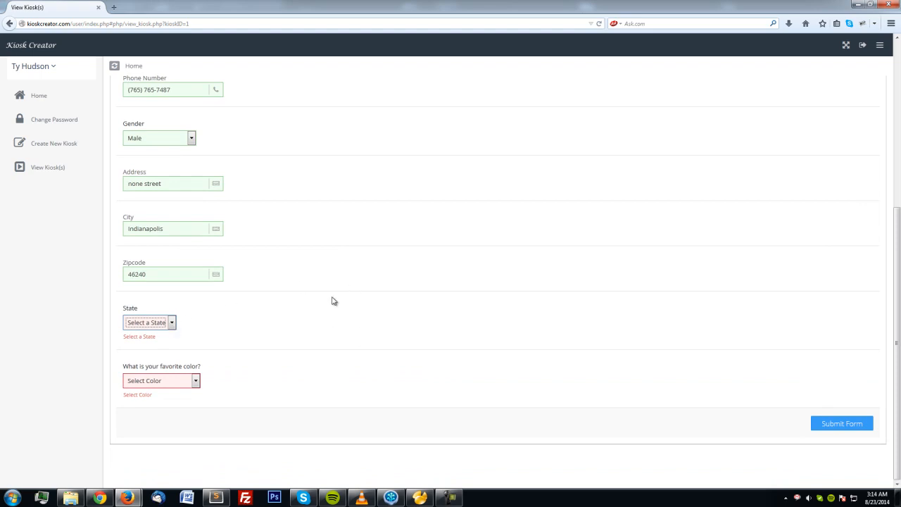
Choose Indiana as the State and blue as the favorite color, then submit the form.
left_click(173, 324)
left_click(146, 343)
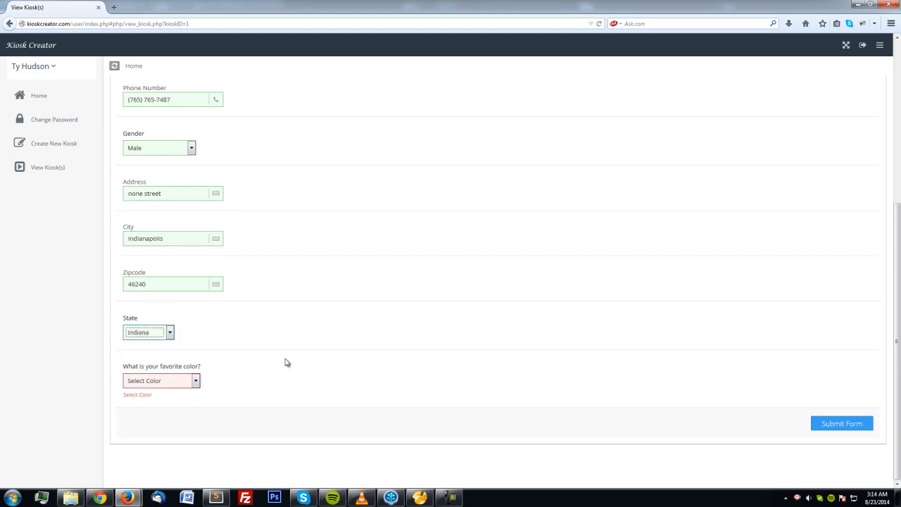
left_click(197, 380)
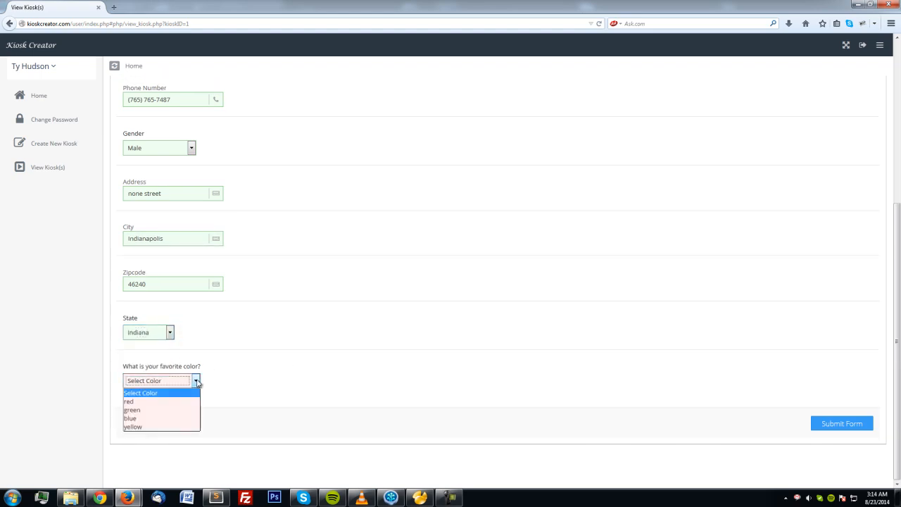
left_click(149, 418)
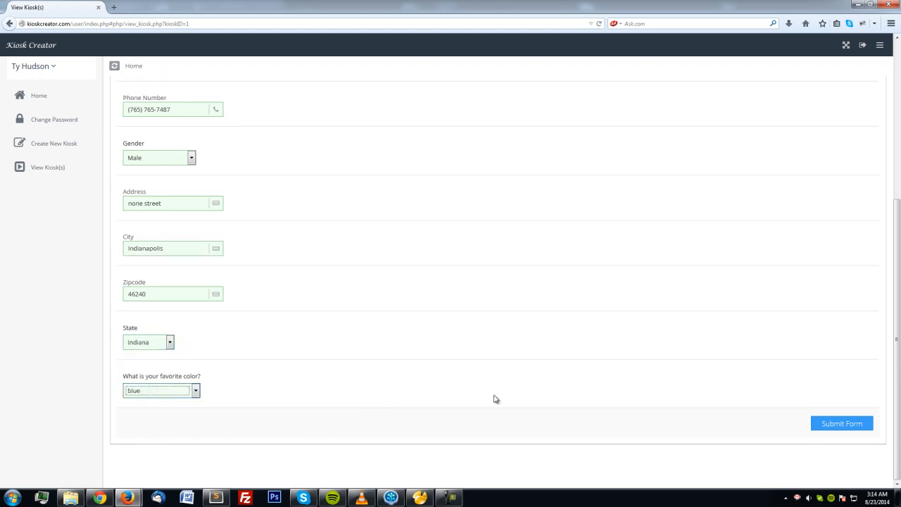
left_click(834, 424)
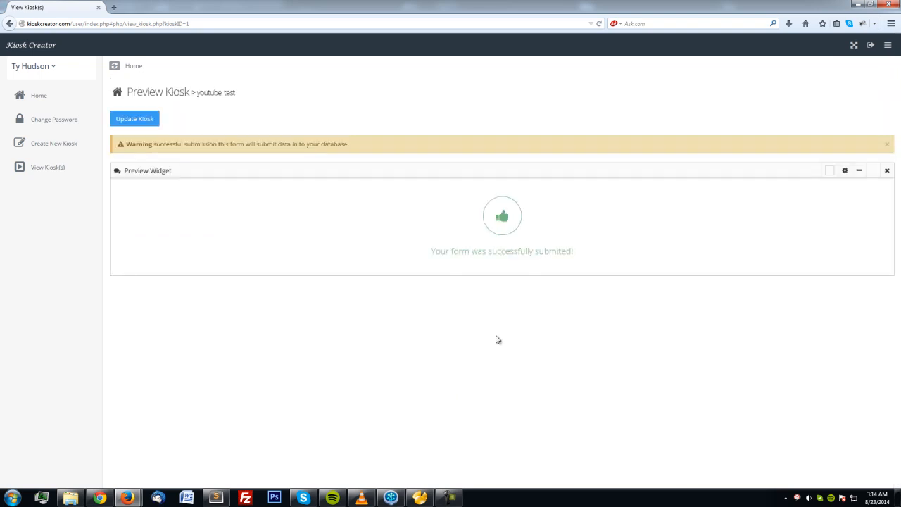
Open the kiosk's update page, then return to the Your Kiosks list showing youtube_test.
left_click(135, 119)
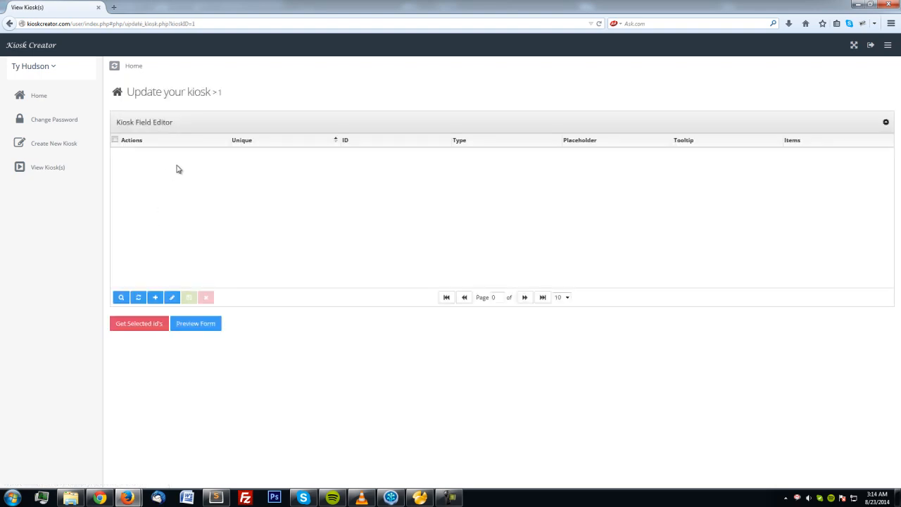
left_click(60, 172)
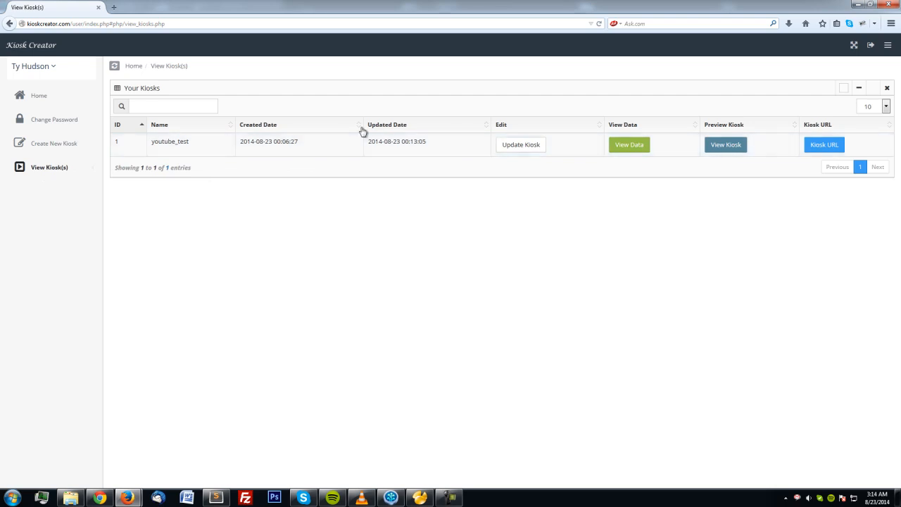
Open youtube_test's View Data table showing the submitted entry with fav_color blue.
left_click(641, 148)
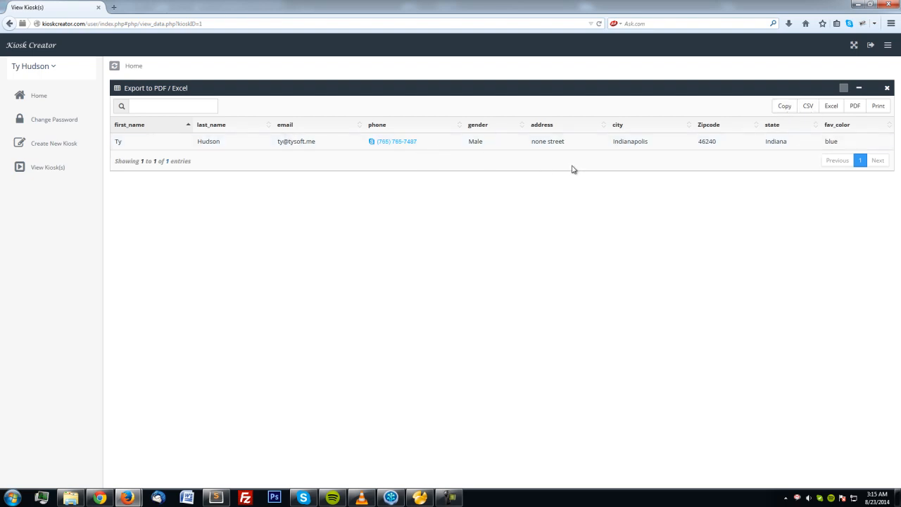
Export the data table as CSV to the Desktop named test.csv, overwriting the old file.
left_click(810, 109)
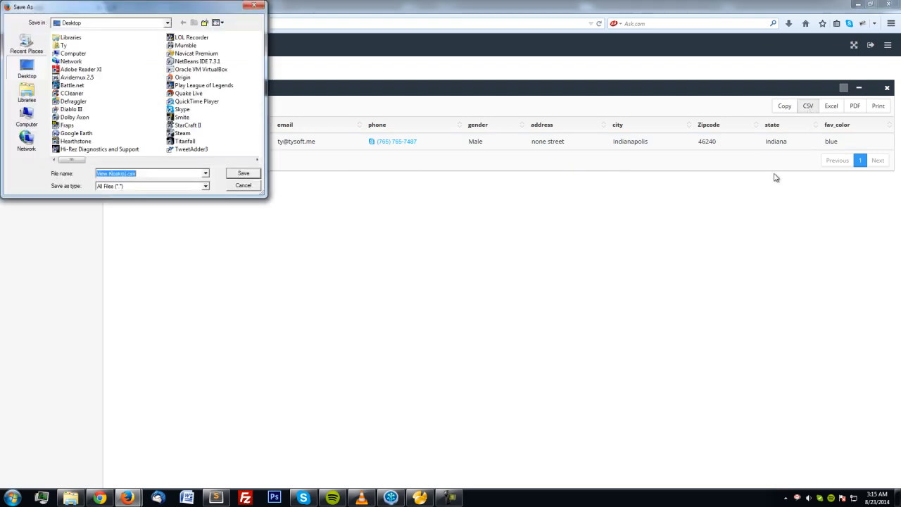
left_click(184, 176)
key("BackSpace")
key("BackSpace")
key("BackSpace")
key("BackSpace")
key("BackSpace")
key("BackSpace")
key("BackSpace")
key("BackSpace")
key("BackSpace")
key("BackSpace")
key("BackSpace")
key("BackSpace")
key("BackSpace")
type("test")
left_click(251, 174)
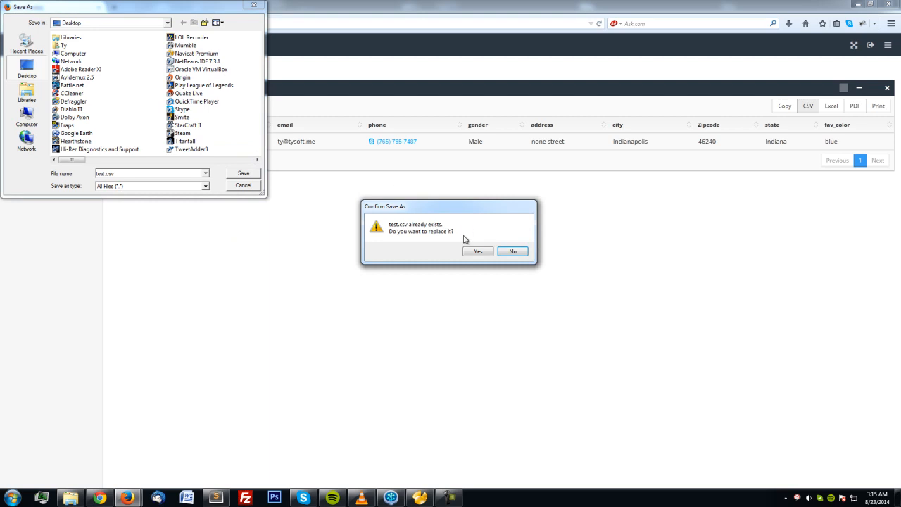
left_click(469, 252)
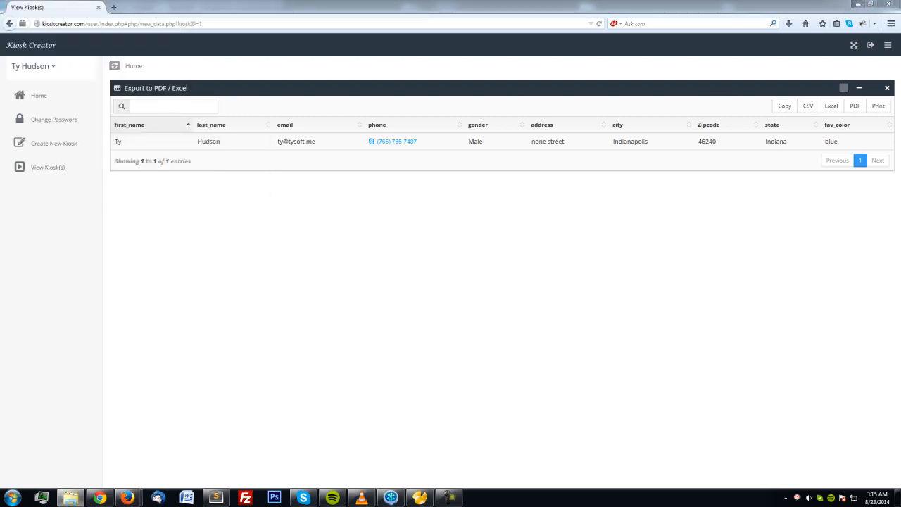
Open test.csv from the Desktop folder in Excel, autofit all columns, and close without saving.
left_click(70, 498)
left_click_drag(364, 145, 350, 66)
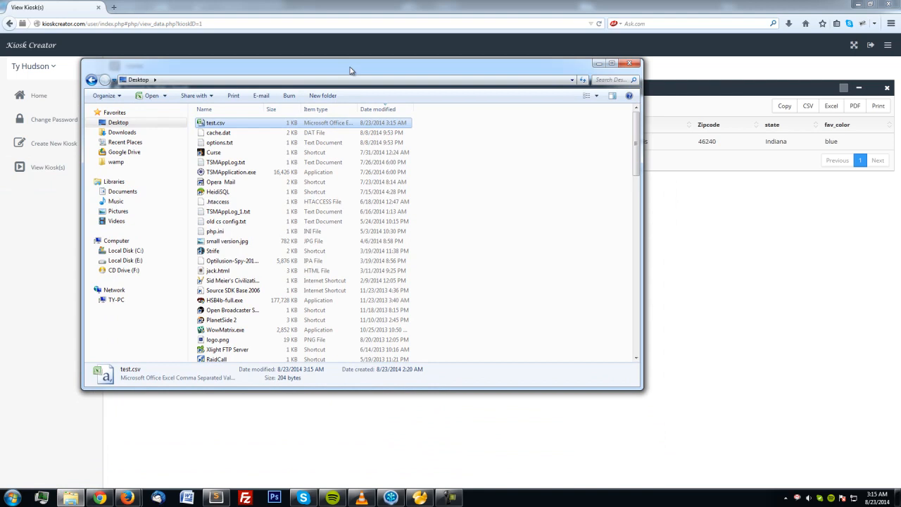
double_click(227, 124)
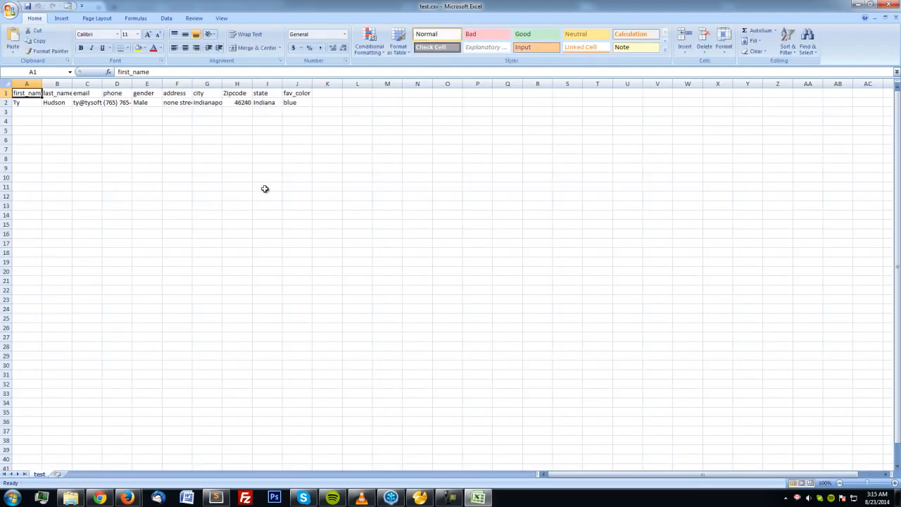
left_click(5, 83)
double_click(42, 83)
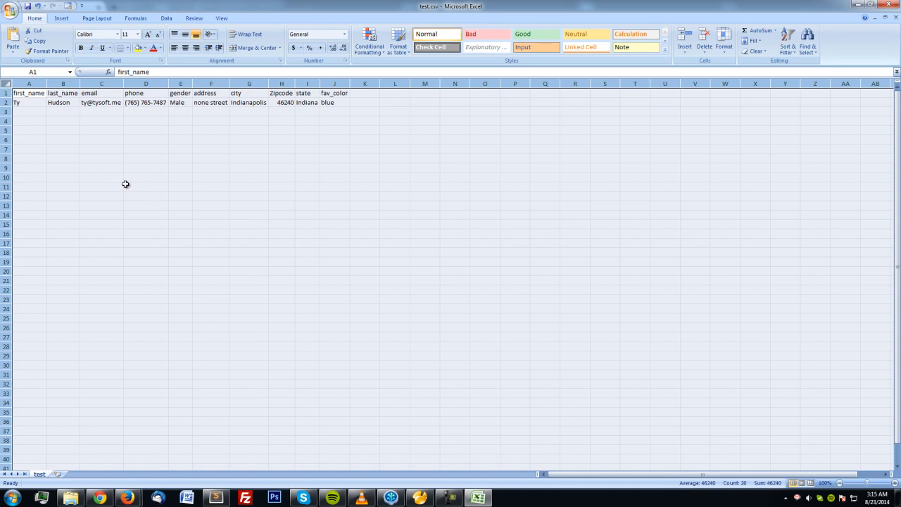
left_click(891, 5)
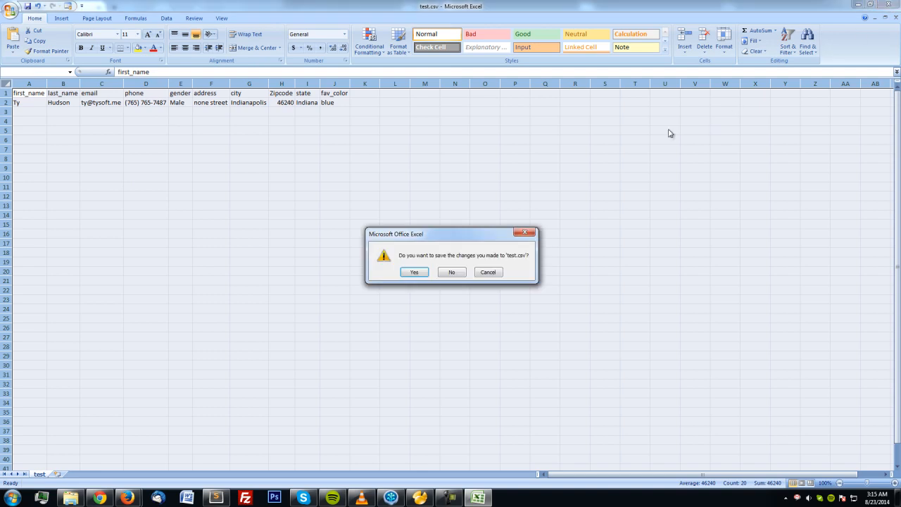
left_click(452, 272)
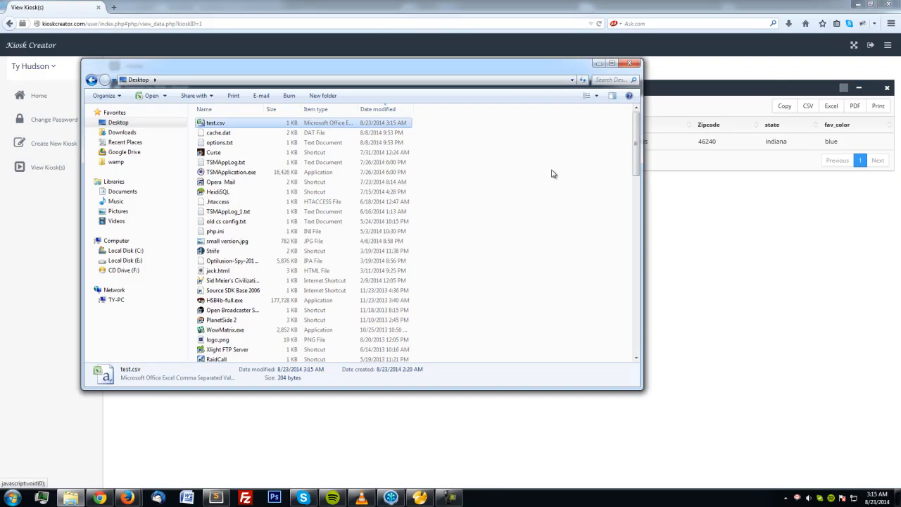
Close the Desktop folder window and click into the data table's search field.
left_click(539, 5)
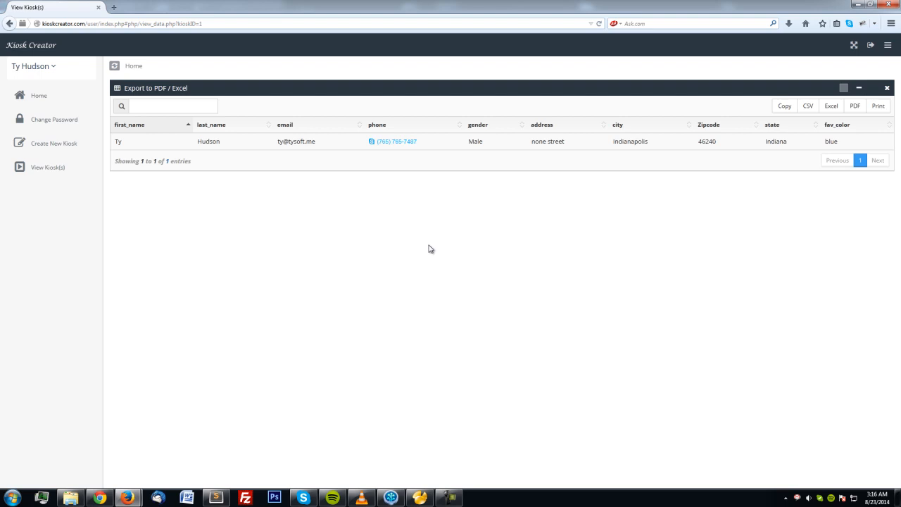
left_click(169, 105)
Copy the youtube_test data table and launch Microsoft Office Excel 2007 via Start search 'ex'.
left_click(784, 107)
key("super")
type("ex")
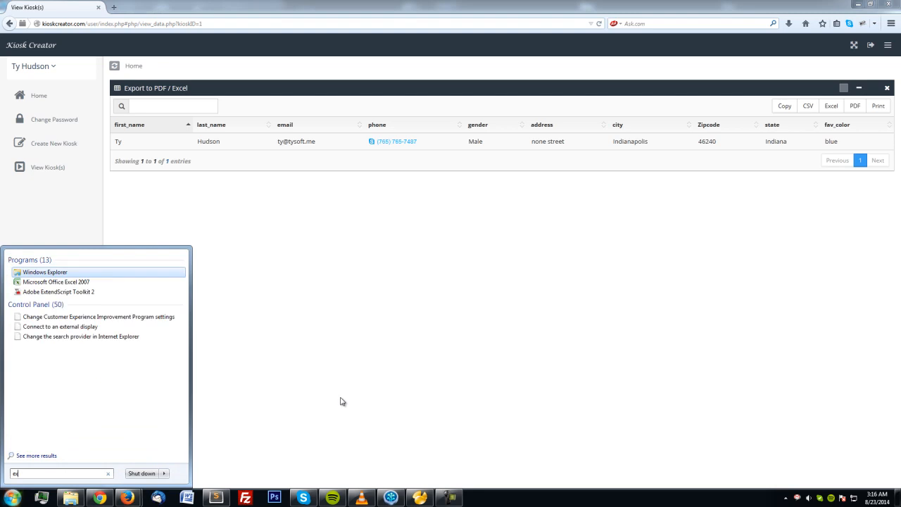
key("Down")
key("Return")
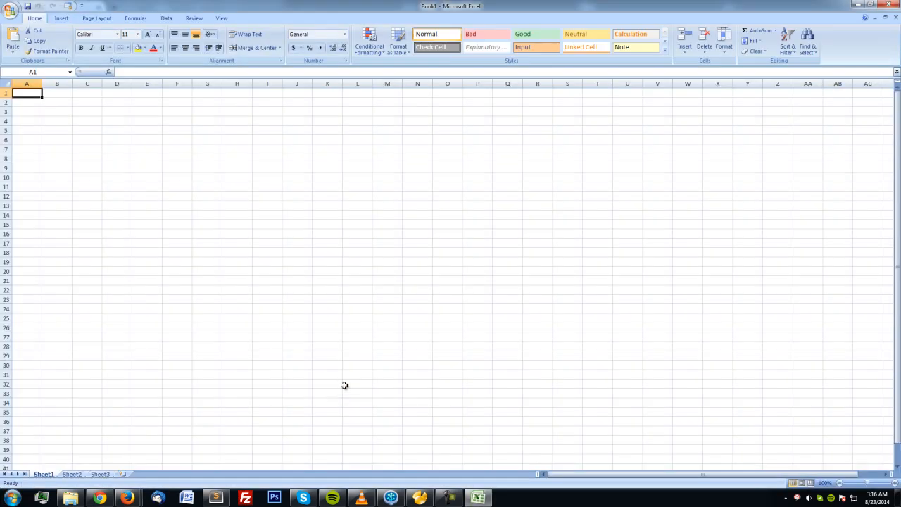
Paste the table into Book1, autofit all columns, and close Excel without saving.
key("ctrl+v")
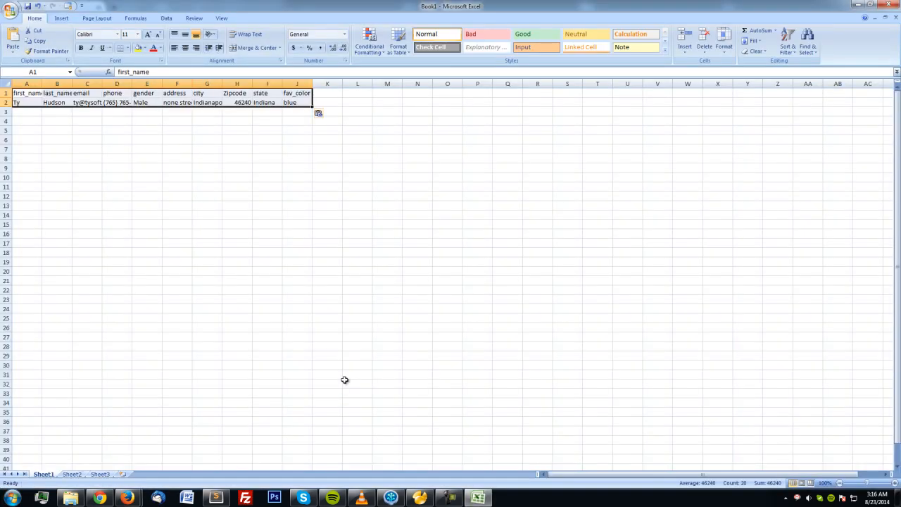
left_click(6, 83)
double_click(42, 83)
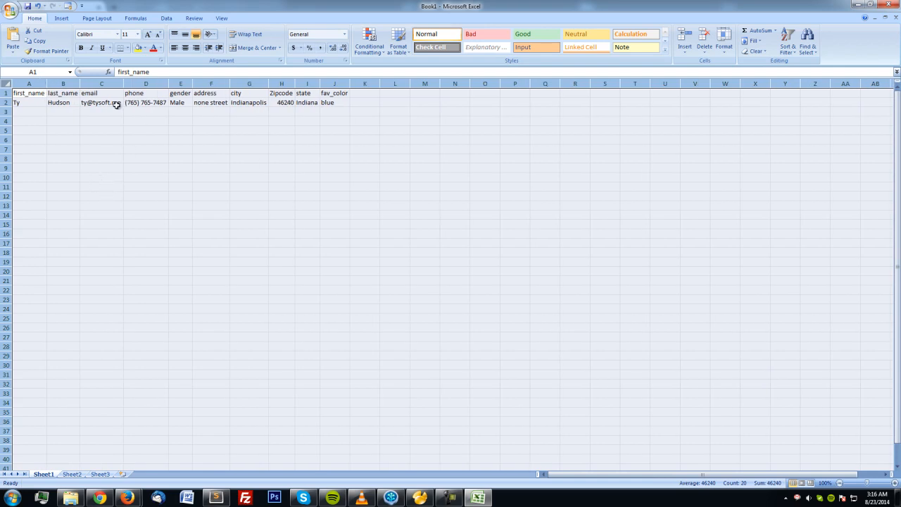
left_click(894, 17)
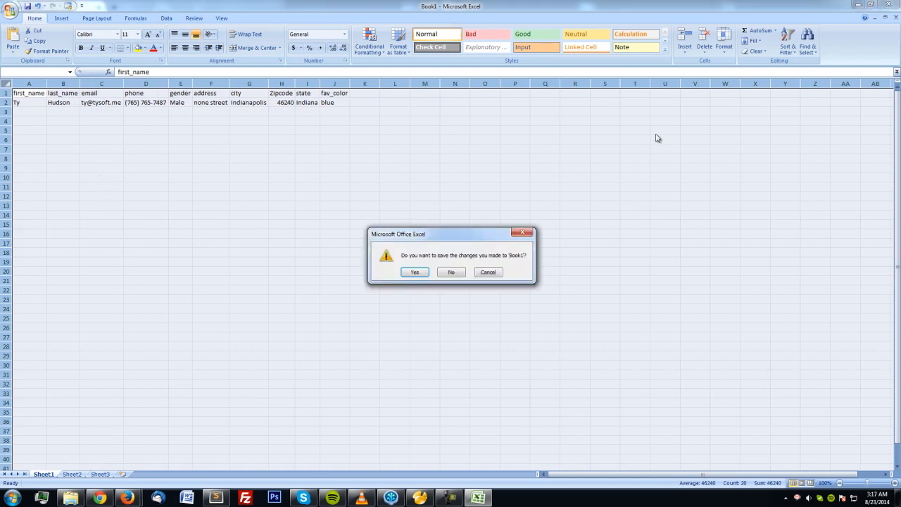
left_click(453, 273)
left_click(888, 5)
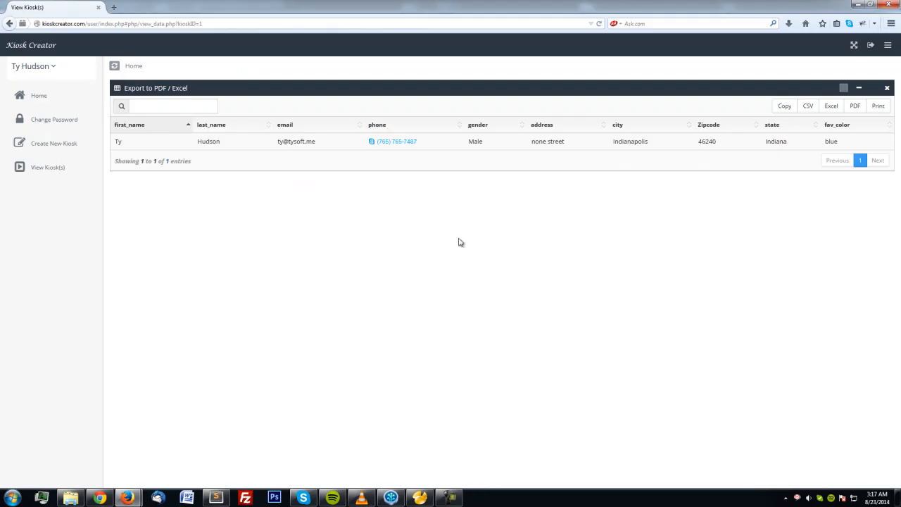